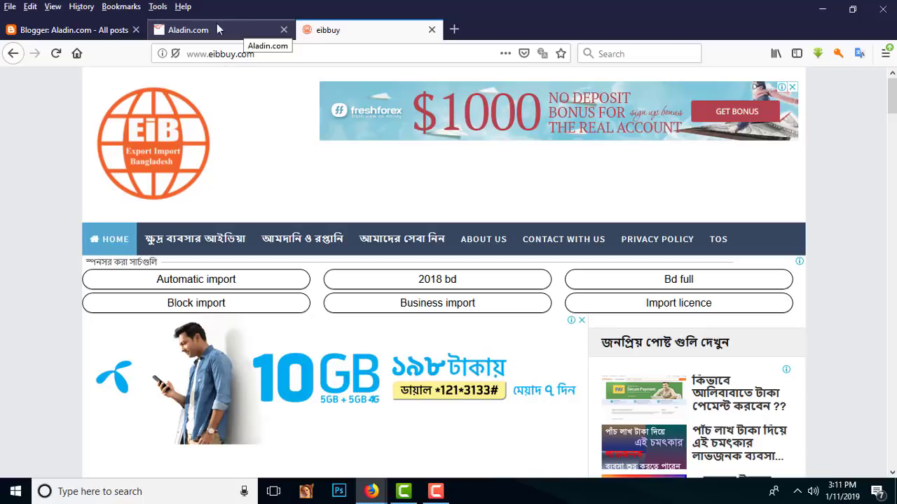
# Look through the list of all posts on the Aladin.com blog in Blogger.
pyautogui.click(90, 39)
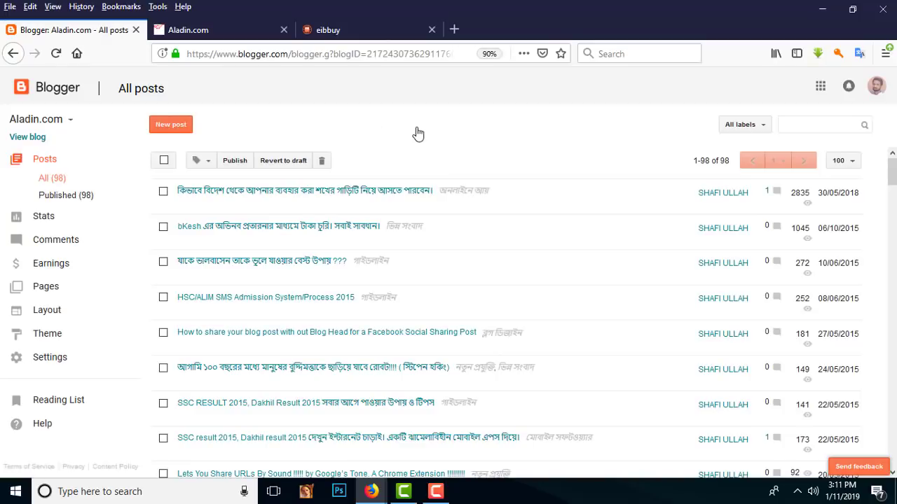
pyautogui.moveTo(892, 172); pyautogui.dragTo(894, 221)
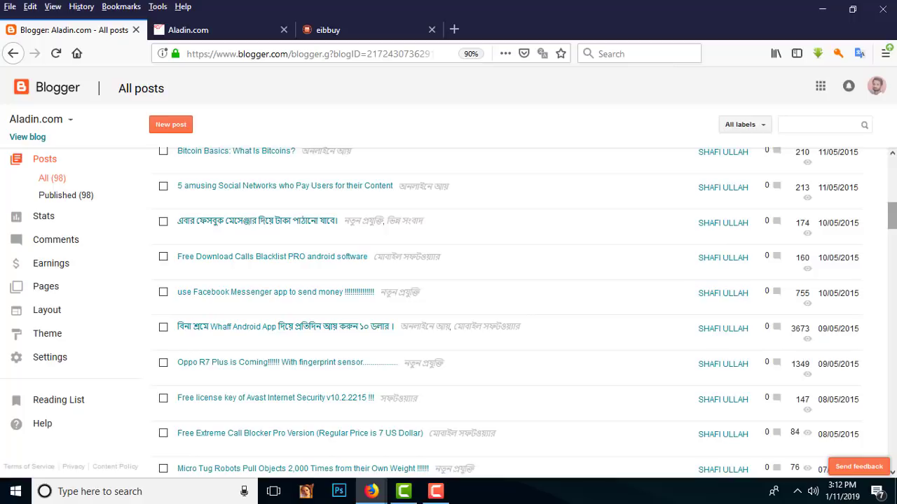
pyautogui.moveTo(892, 216); pyautogui.dragTo(892, 172)
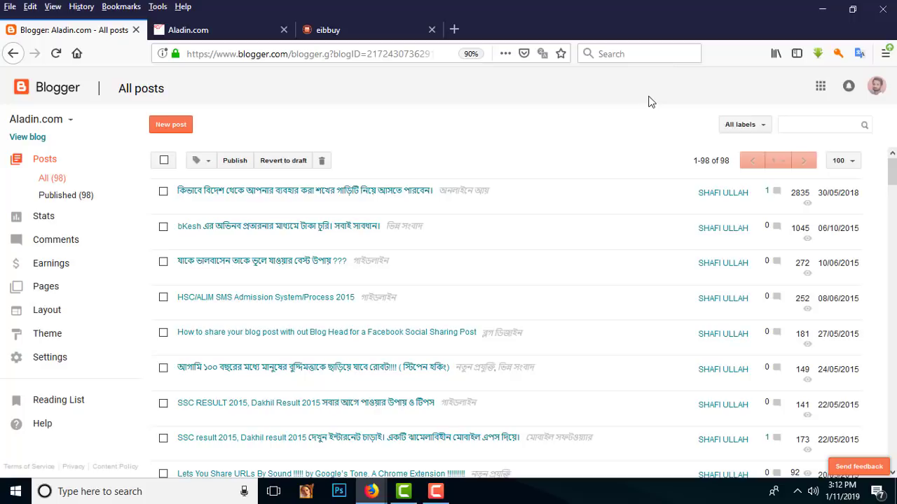
# Switch to the private Firefox window and open blogger.com there.
pyautogui.click(378, 494)
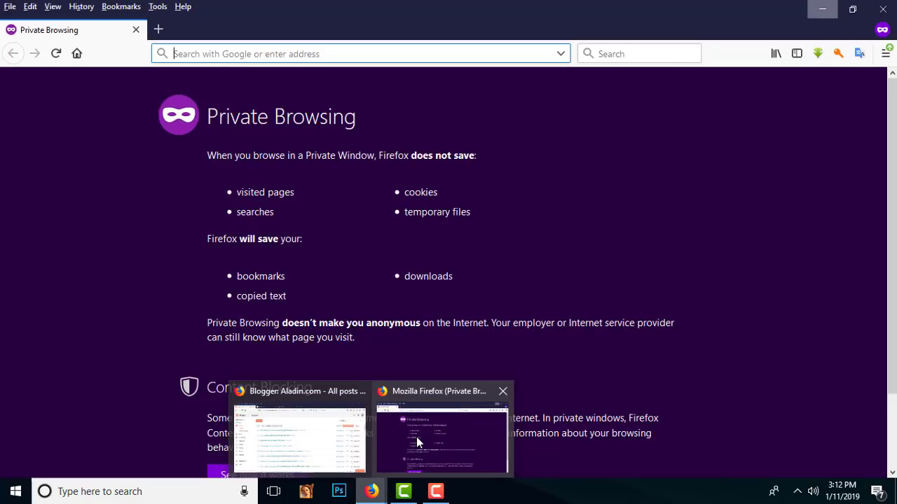
pyautogui.click(416, 437)
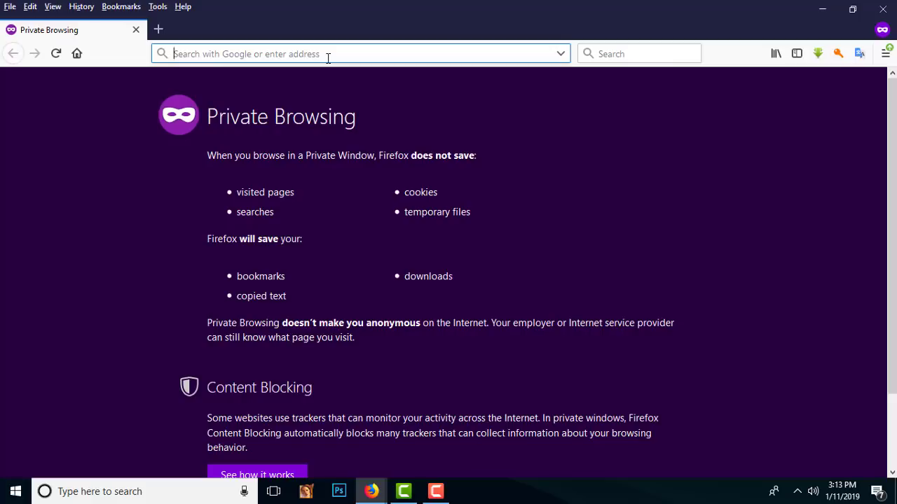
pyautogui.write('b')
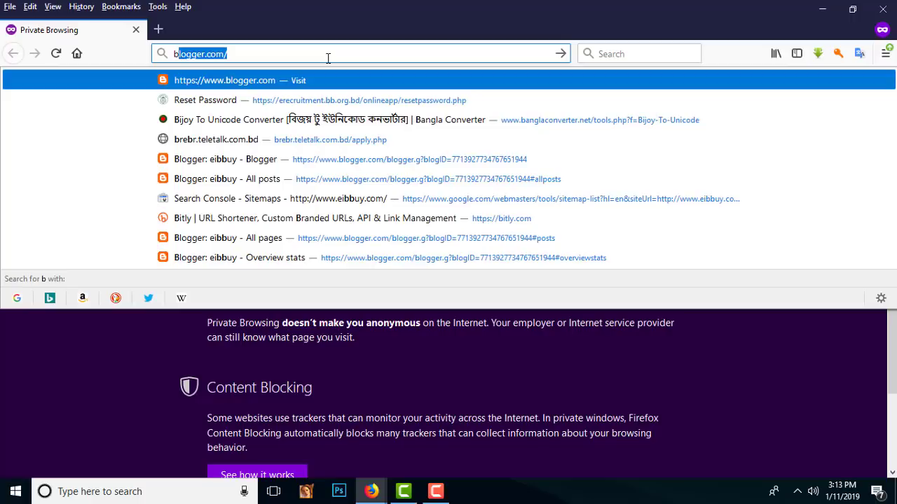
pyautogui.write('lo')
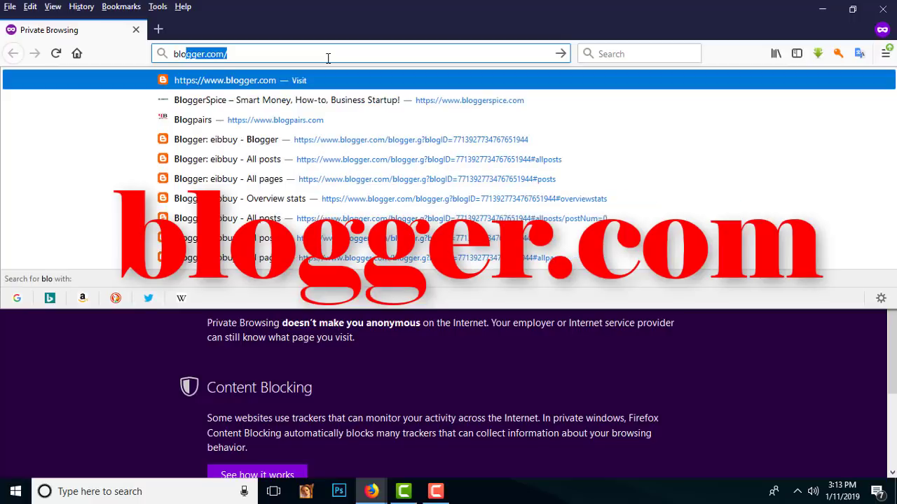
pyautogui.write('gger')
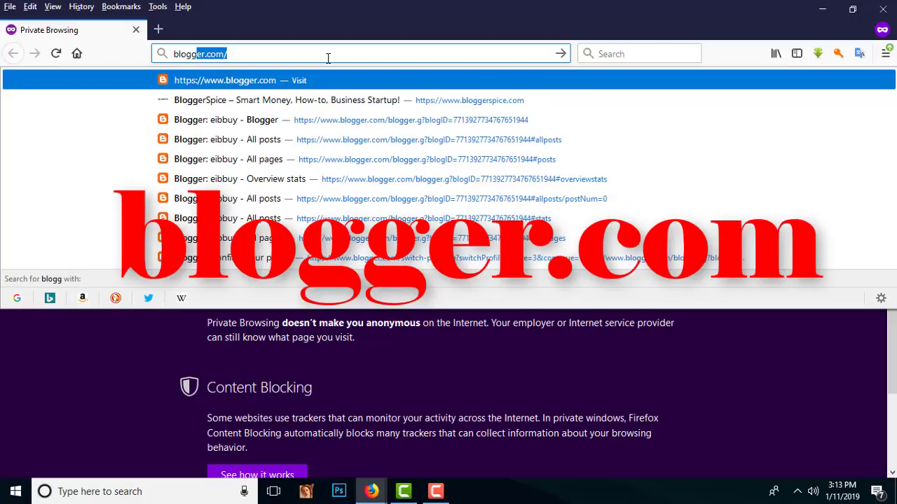
pyautogui.write('.com')
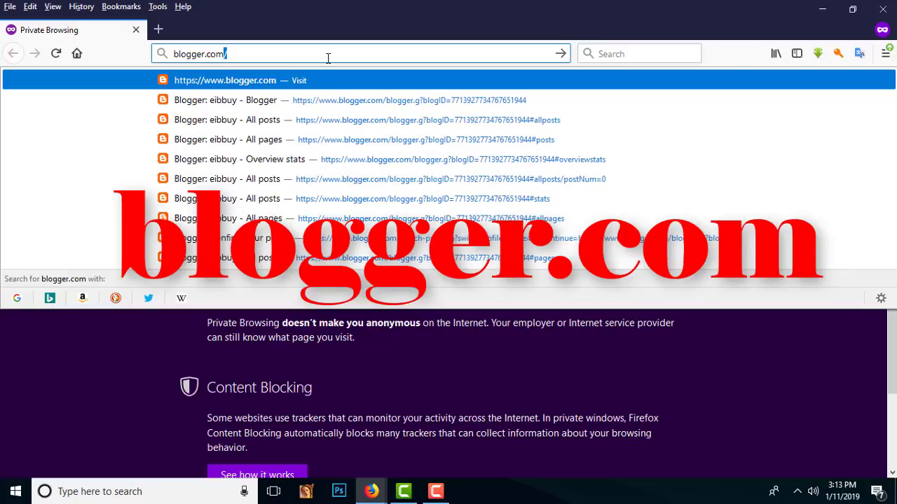
pyautogui.press('Return')
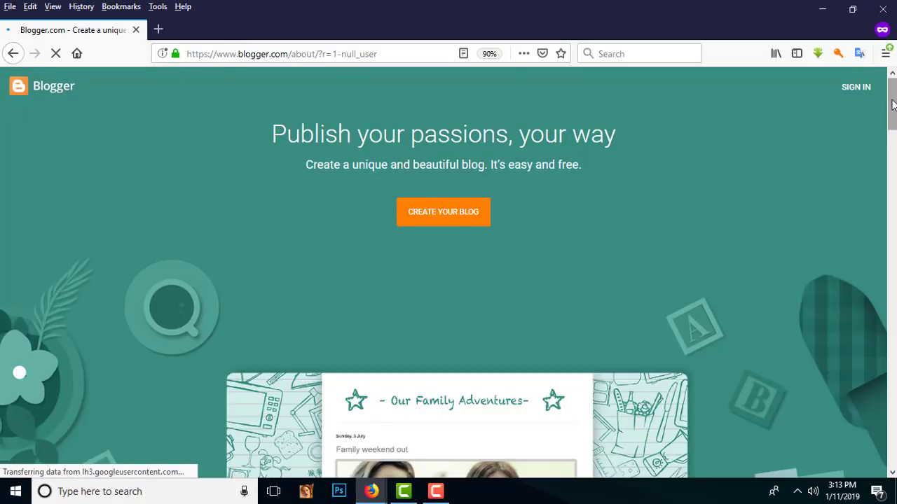
# Sign in to Blogger with the Google account and dismiss the cookie and language notices above the posts list.
pyautogui.moveTo(893, 127); pyautogui.dragTo(894, 159)
pyautogui.scroll(-3, 893, 160)
pyautogui.scroll(10, 894, 159)
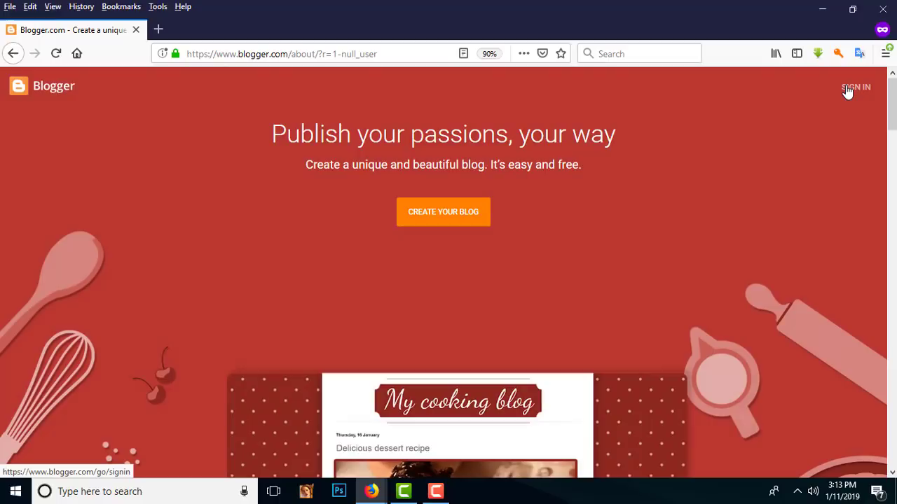
pyautogui.click(847, 91)
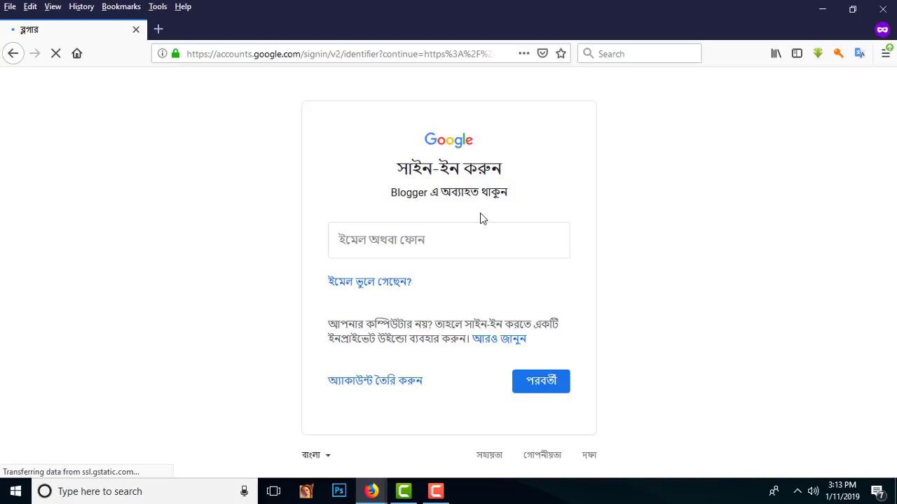
pyautogui.click(450, 240)
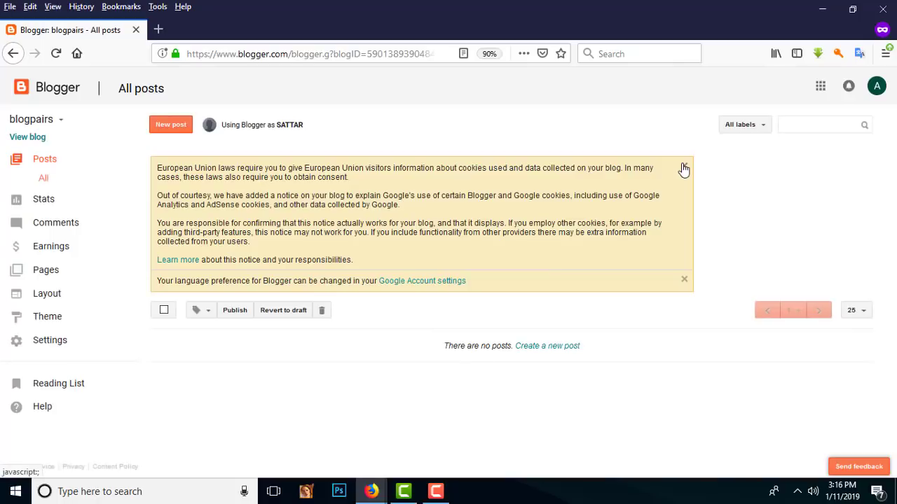
pyautogui.click(681, 169)
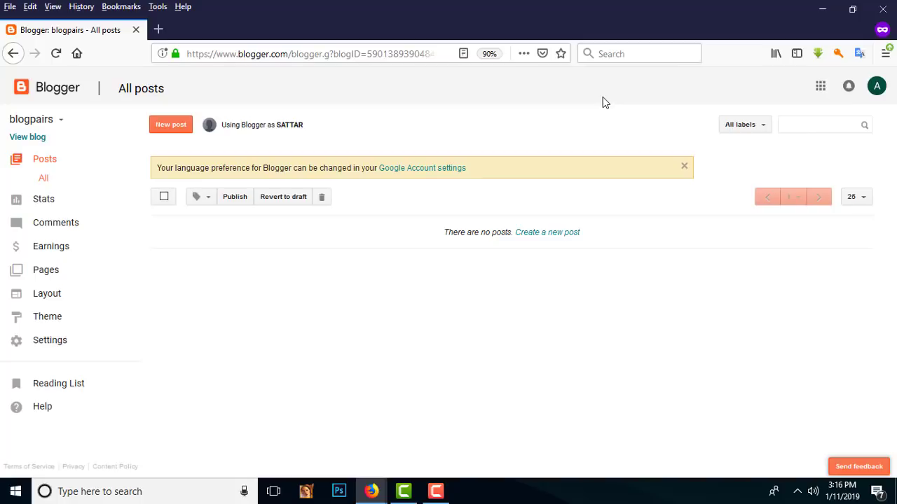
pyautogui.click(684, 166)
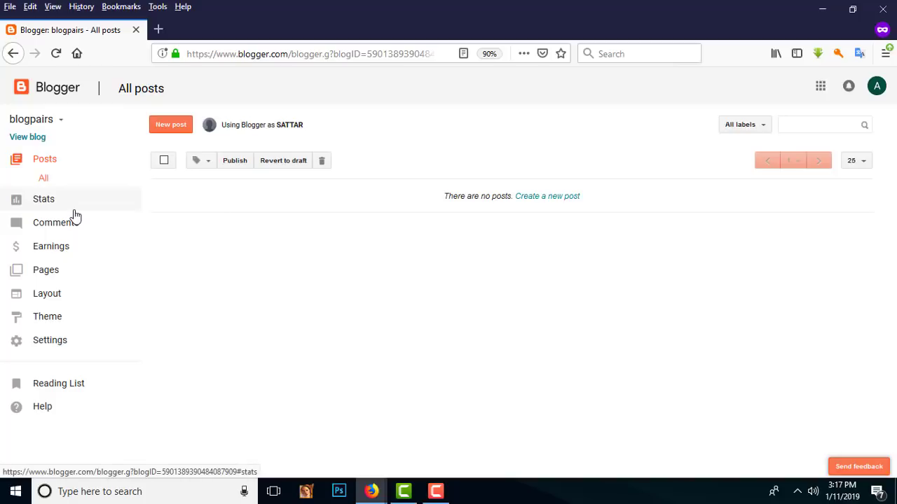
# Start a new blog titled "abcd" and try the address abcd123.blogspot.com.
pyautogui.click(54, 124)
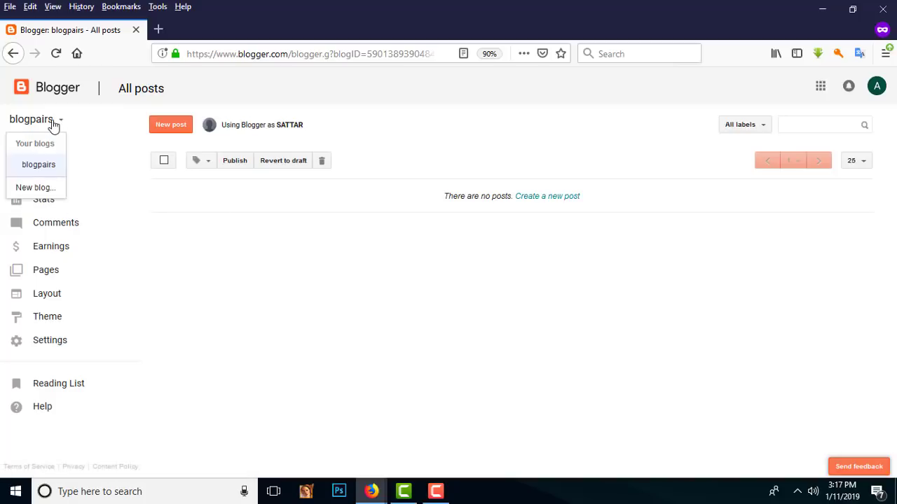
pyautogui.click(35, 188)
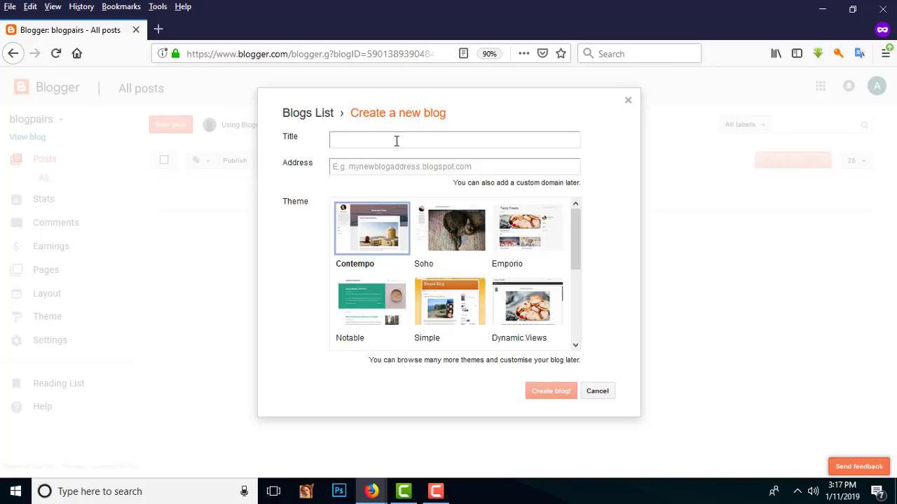
pyautogui.write('abcd')
pyautogui.click(367, 169)
pyautogui.write('abcd')
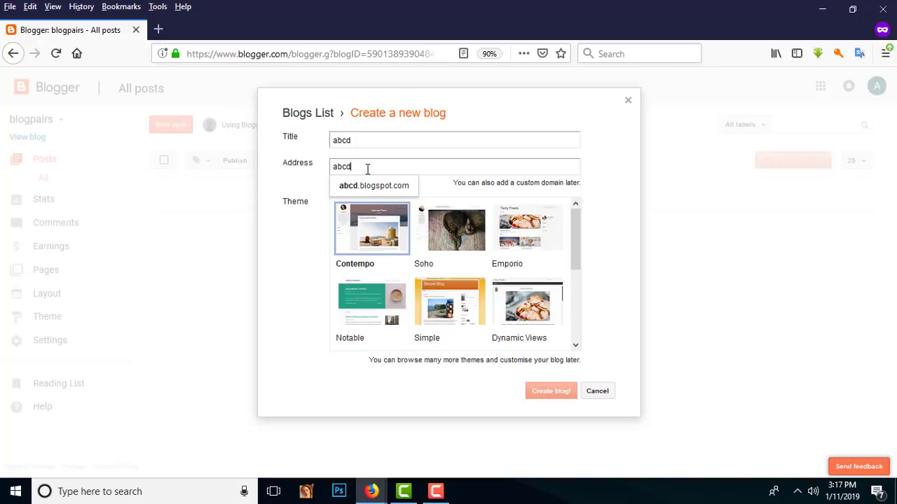
pyautogui.write('123')
pyautogui.click(629, 174)
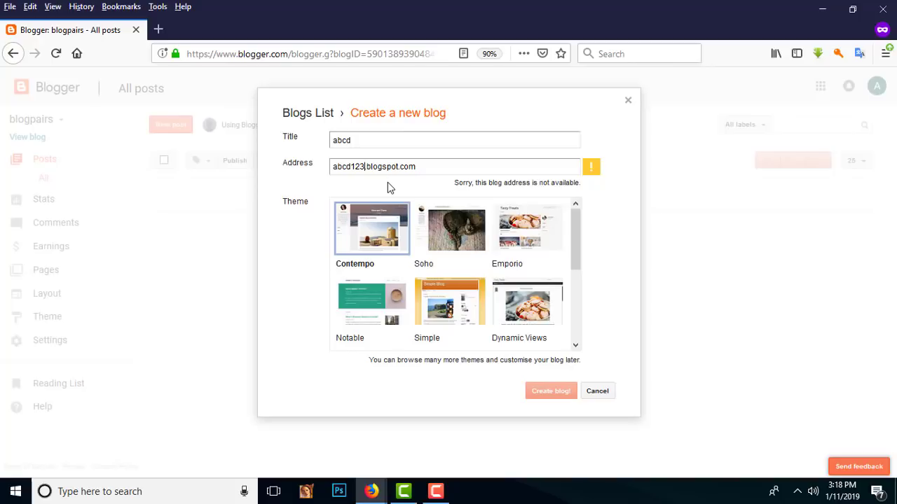
# Set the new blog's address to abcd123457.blogspot.com and create the blog with the Contempo theme.
pyautogui.write('457')
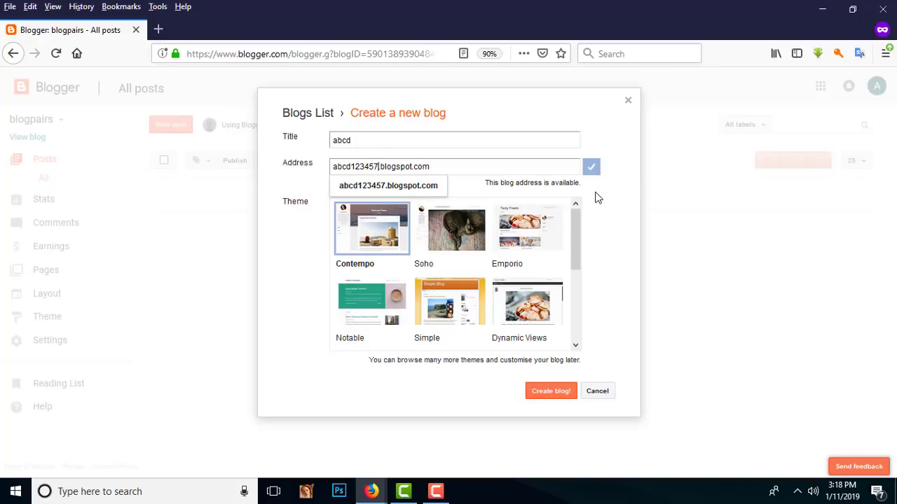
pyautogui.hotkey('ctrl', 'a')
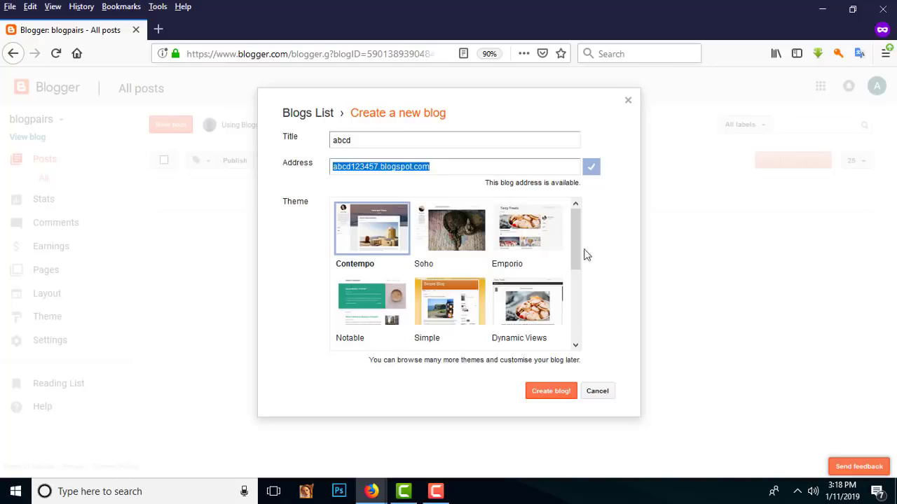
pyautogui.click(436, 166)
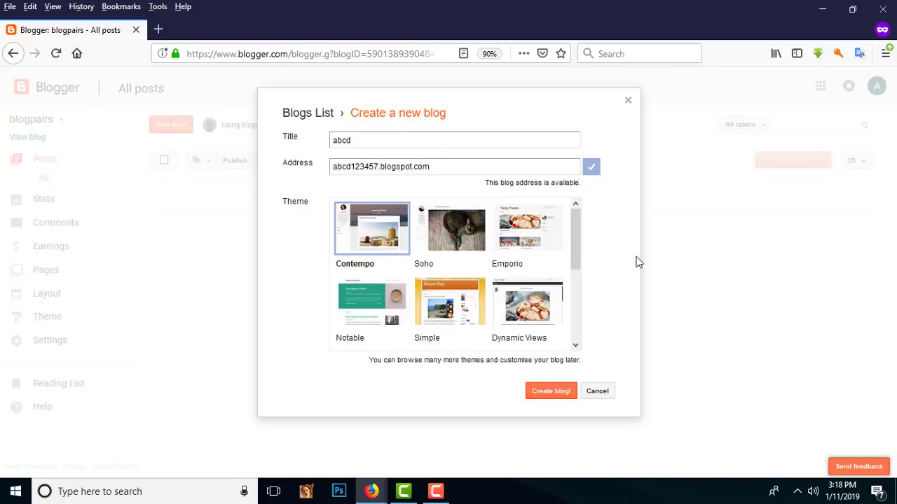
pyautogui.click(552, 396)
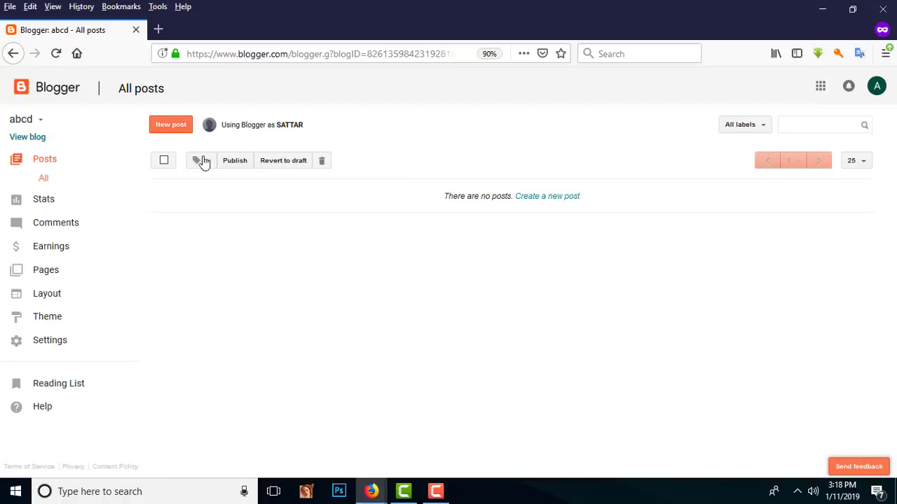
# Create a new post with the title "abcd" and the body text "abcd".
pyautogui.click(171, 126)
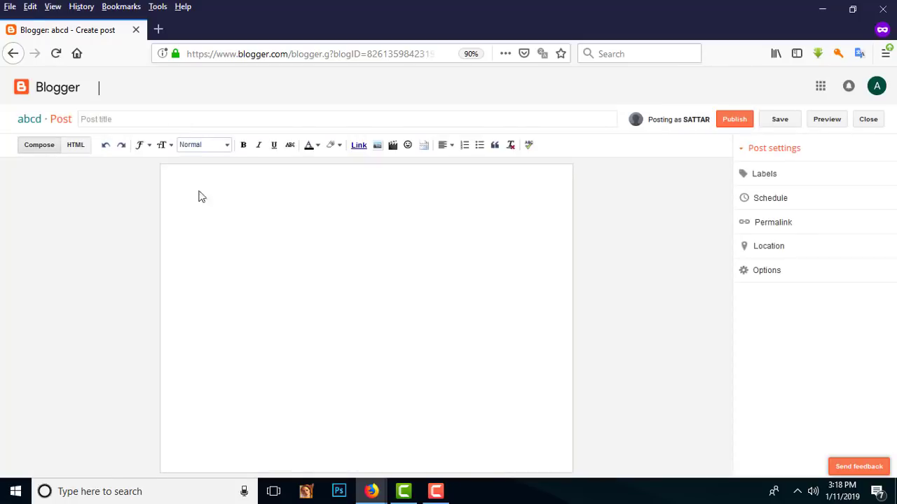
pyautogui.write('dbsk')
pyautogui.press('BackSpace')
pyautogui.press('BackSpace')
pyautogui.press('BackSpace')
pyautogui.press('BackSpace')
pyautogui.click(141, 120)
pyautogui.write('abcd')
pyautogui.click(170, 171)
pyautogui.write('abcd')
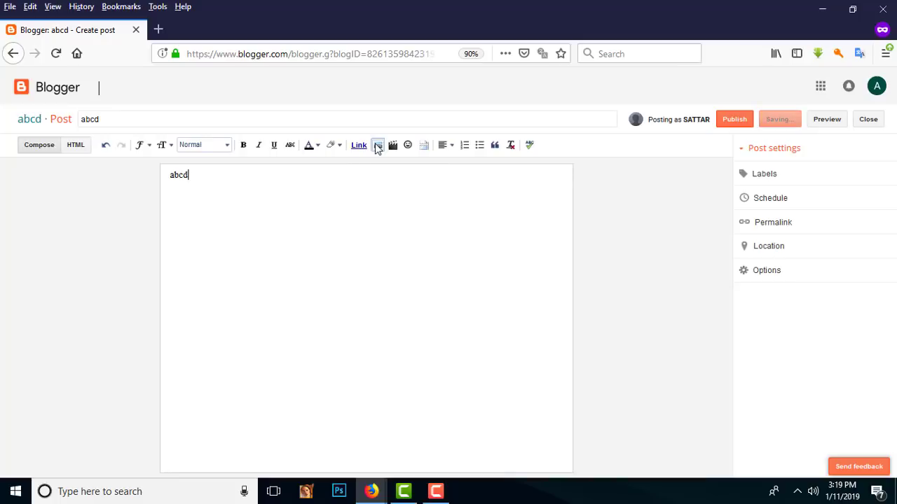
# Upload the red banner image with Bengali text from the computer and insert it into the post.
pyautogui.click(377, 146)
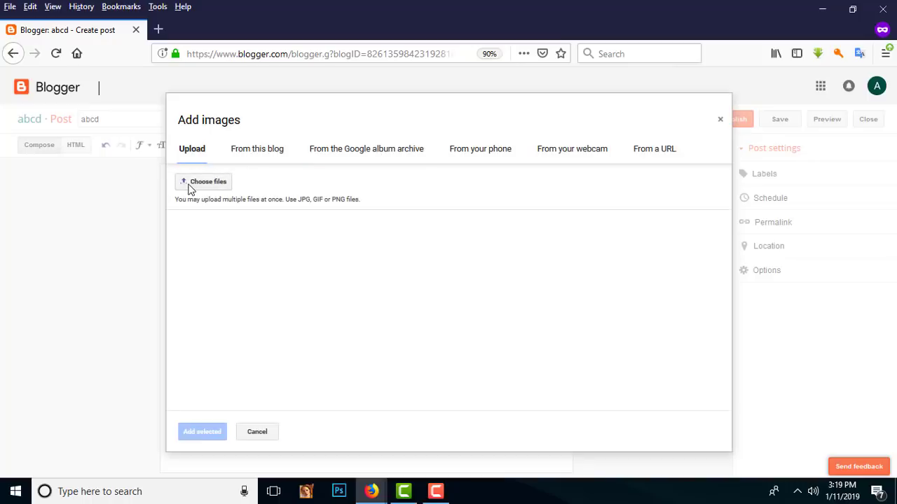
pyautogui.click(188, 189)
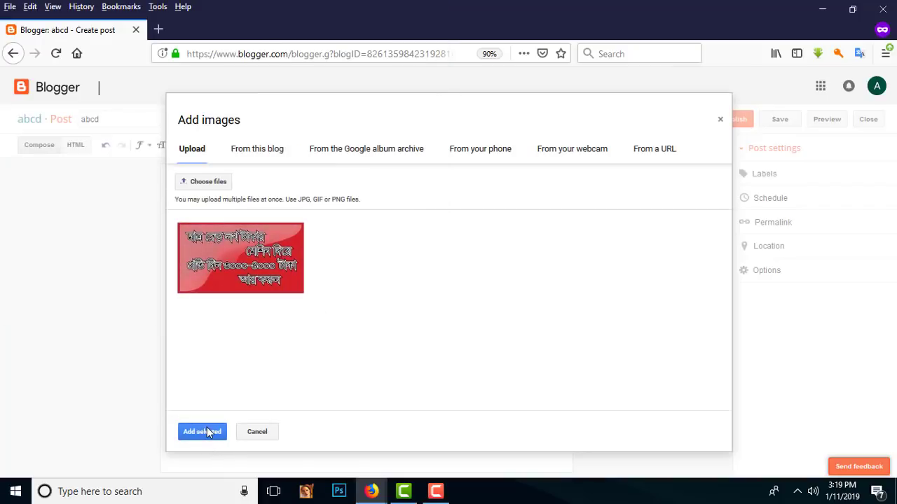
pyautogui.click(204, 432)
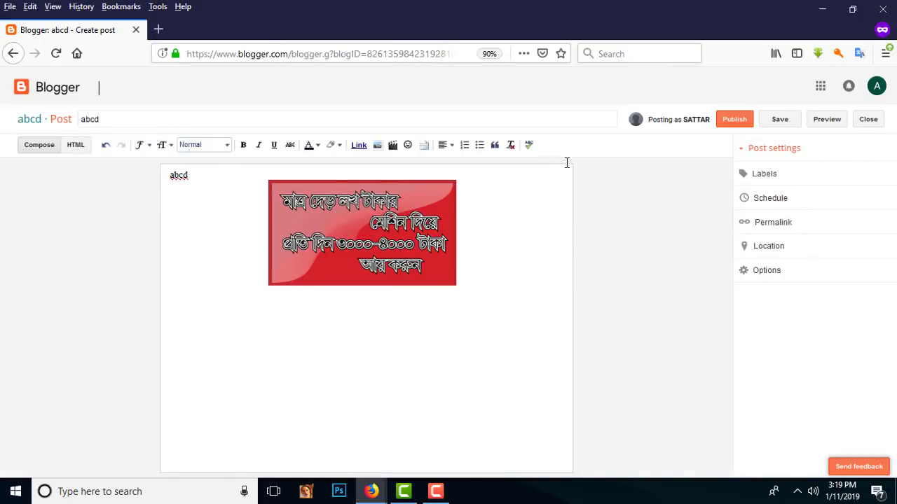
# Try the X-Large and Large sizes on the inserted image, and set it to its original size.
pyautogui.click(313, 264)
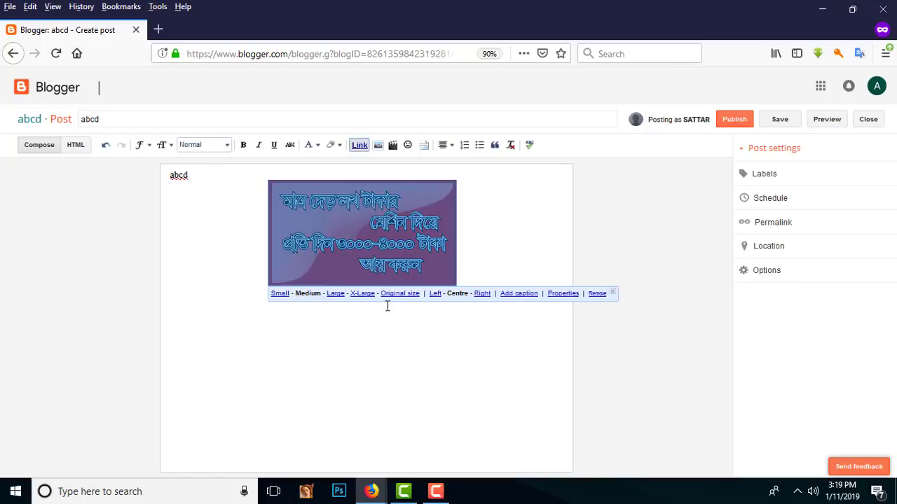
pyautogui.click(362, 295)
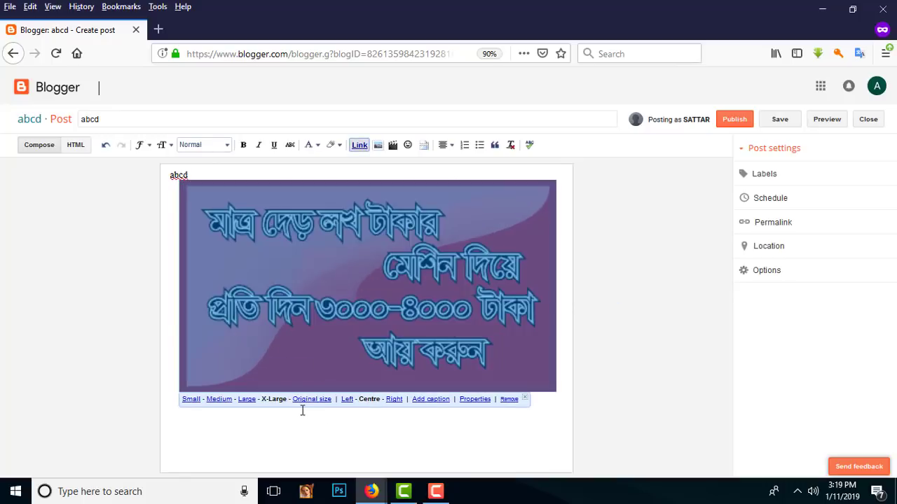
pyautogui.click(249, 399)
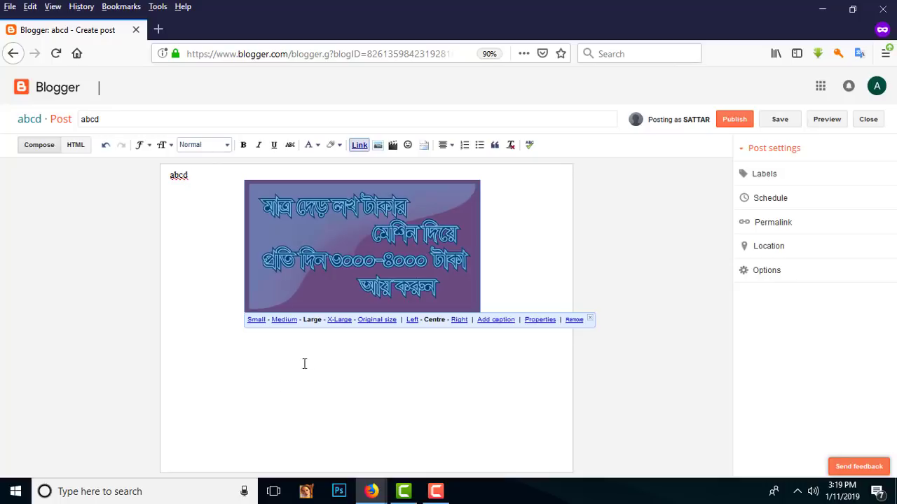
pyautogui.click(374, 321)
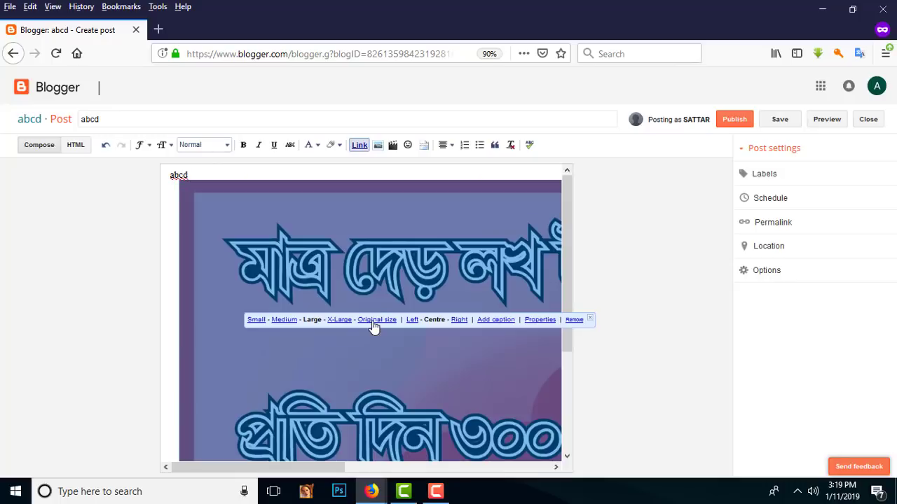
pyautogui.click(651, 234)
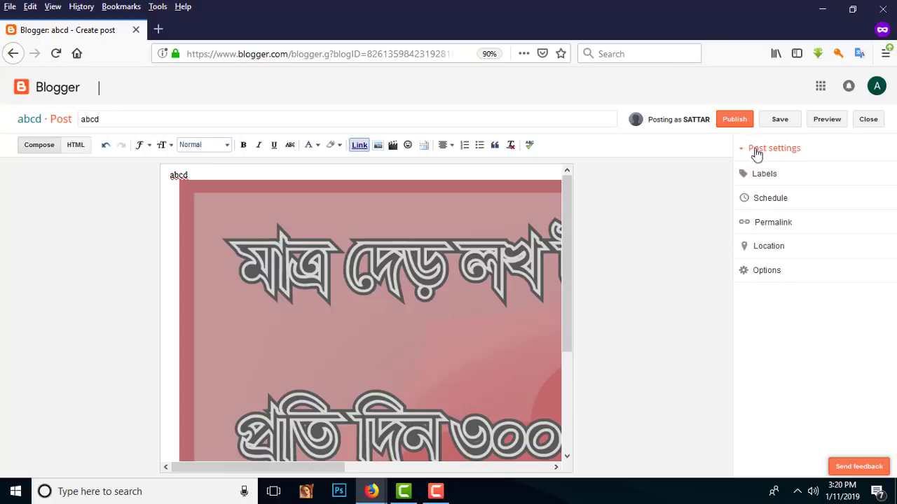
# Add the label "khudro bebsa" to the post.
pyautogui.click(757, 175)
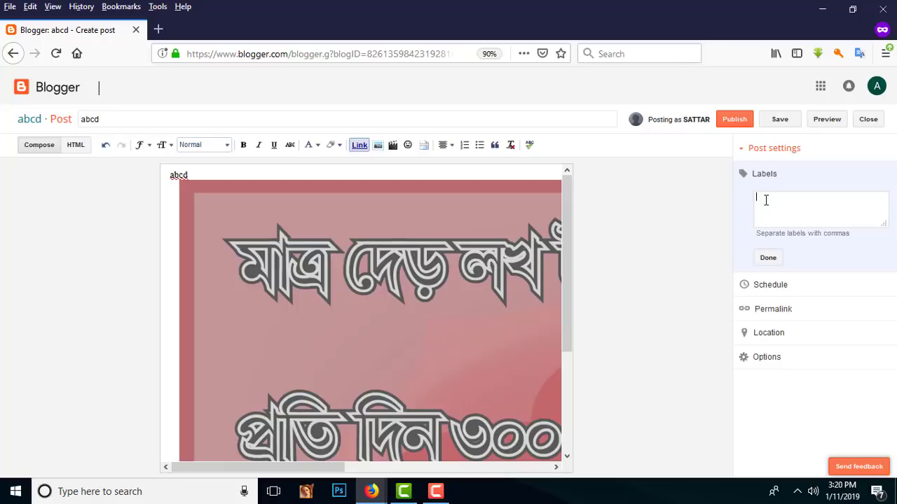
pyautogui.write('khudro bebsa')
pyautogui.click(768, 259)
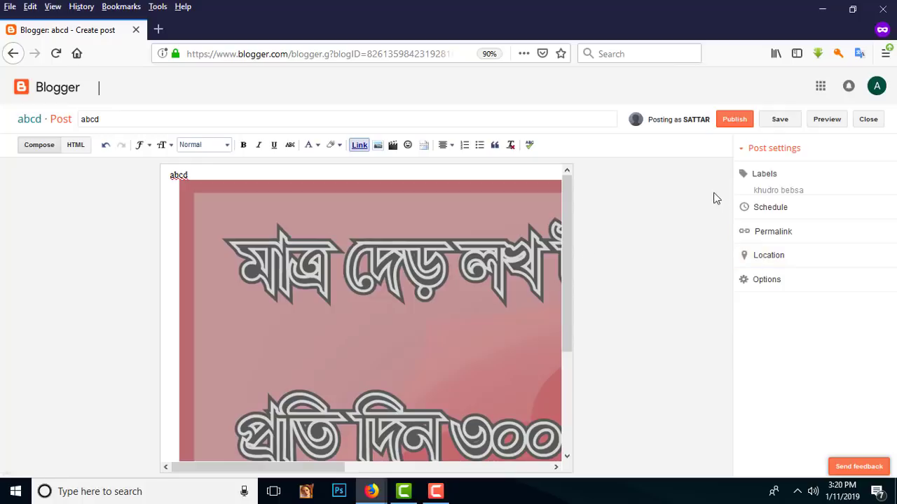
# In the other browser window, open the Thermocol plate manufacturing article on eibbuy.com, examine its related posts, and return to the abcd post editor.
pyautogui.click(371, 493)
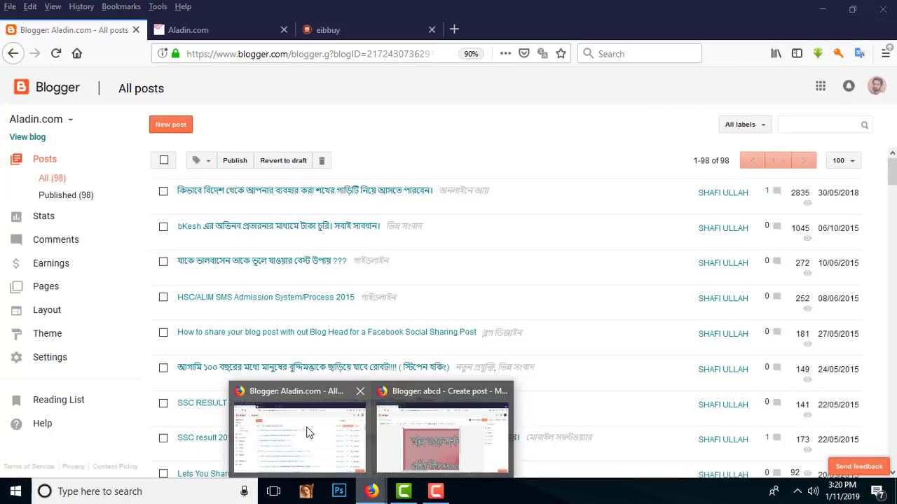
pyautogui.click(306, 428)
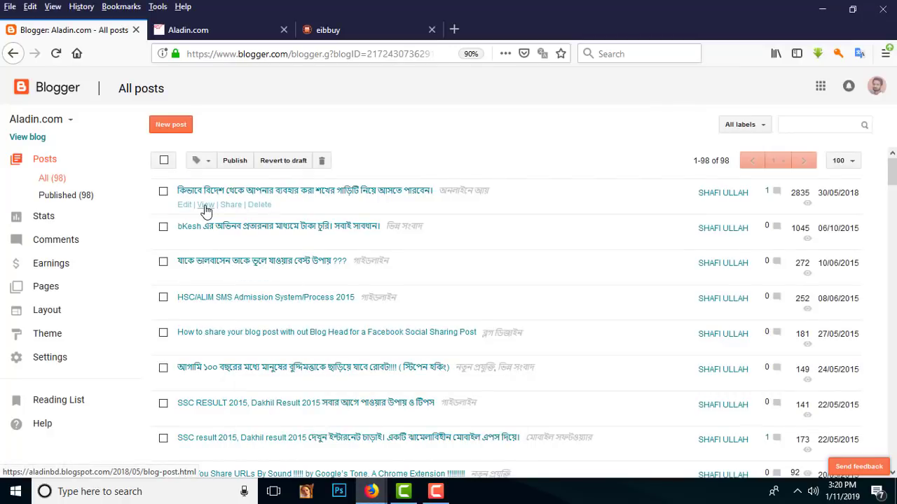
pyautogui.click(316, 32)
pyautogui.moveTo(894, 105)
pyautogui.mouseDown()
pyautogui.moveTo(893, 359)
pyautogui.moveTo(893, 105)
pyautogui.mouseUp()
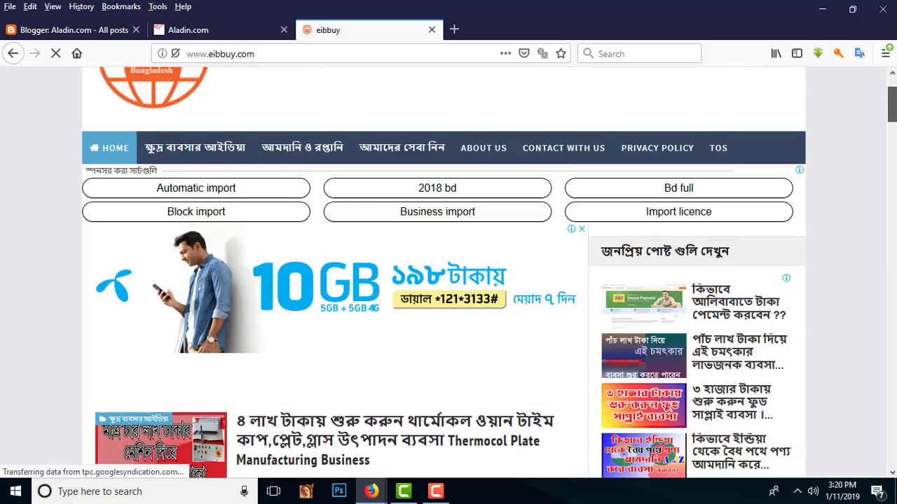
pyautogui.click(383, 442)
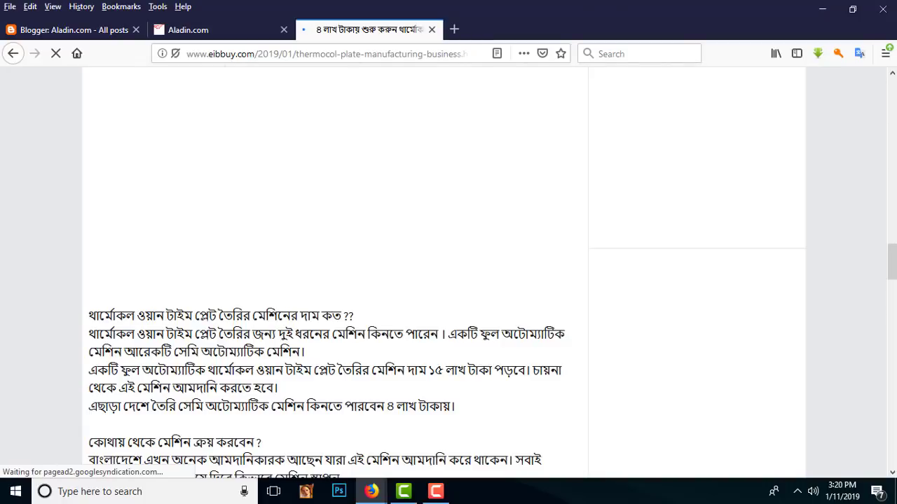
pyautogui.moveTo(894, 282); pyautogui.dragTo(893, 397)
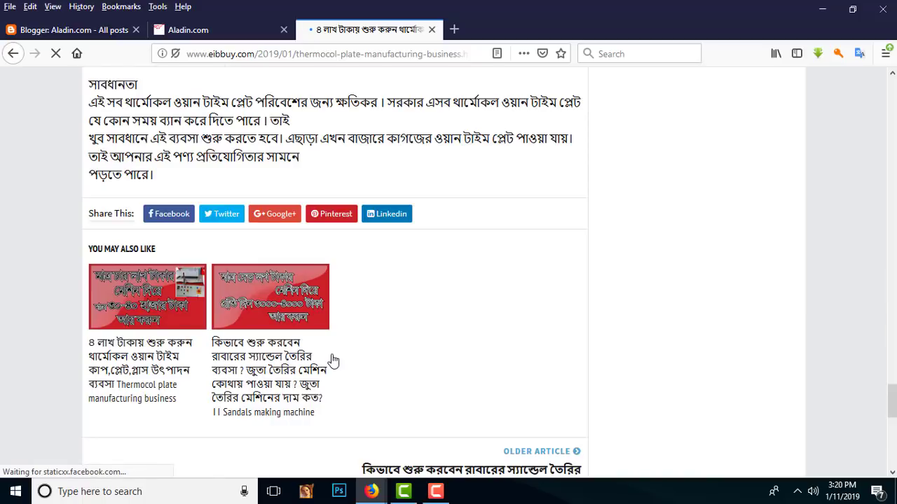
pyautogui.moveTo(372, 491)
pyautogui.click(478, 440)
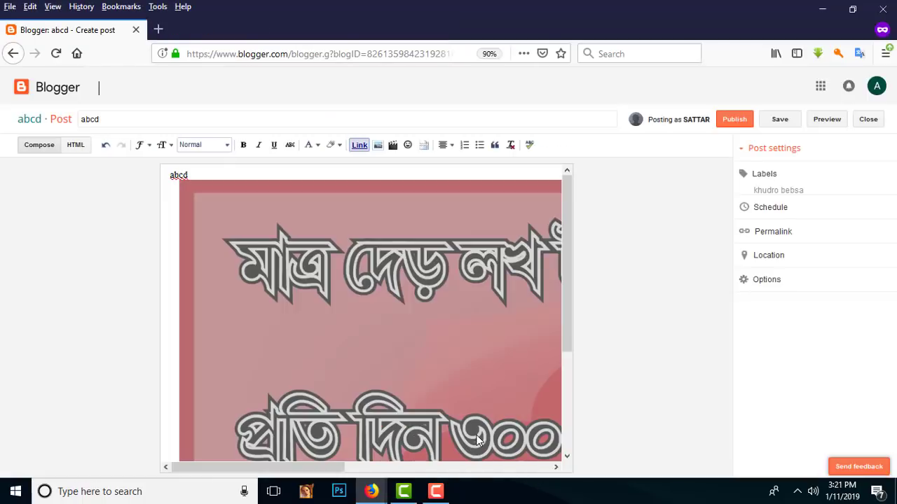
# Open the abcd post's labels for editing, and close the post editor, discarding the unsaved changes.
pyautogui.click(792, 186)
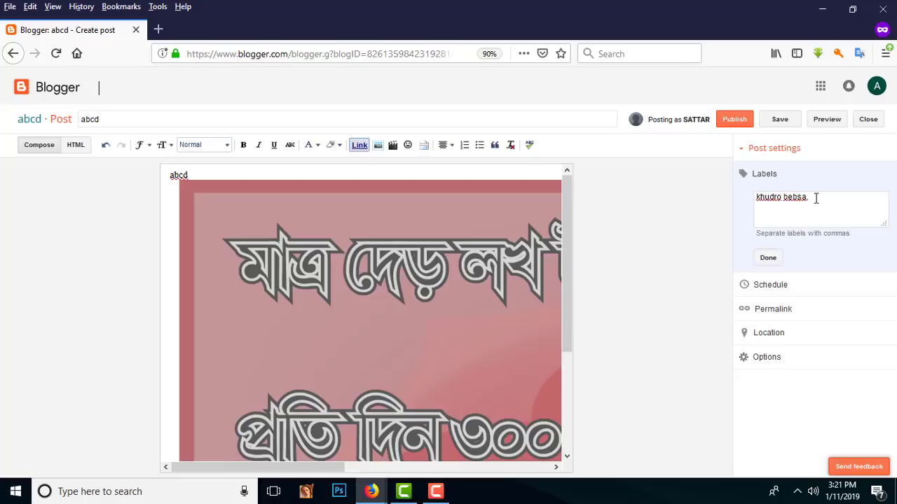
pyautogui.click(868, 120)
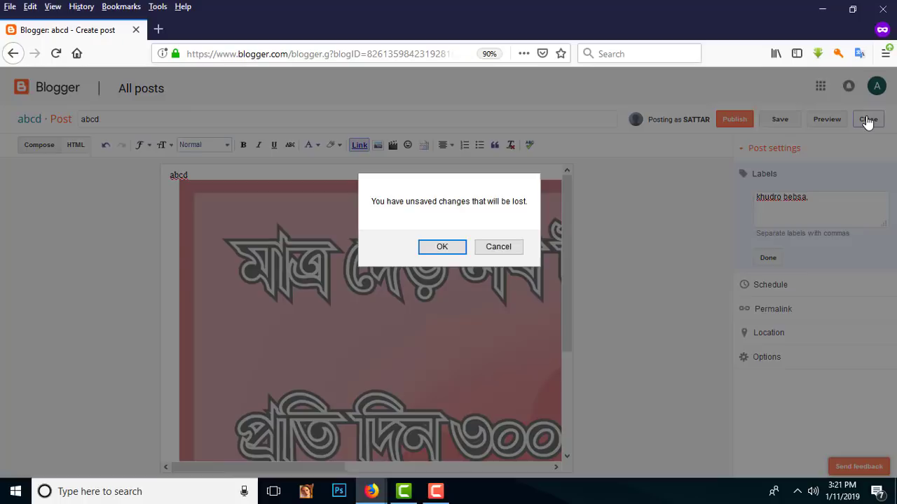
pyautogui.click(446, 249)
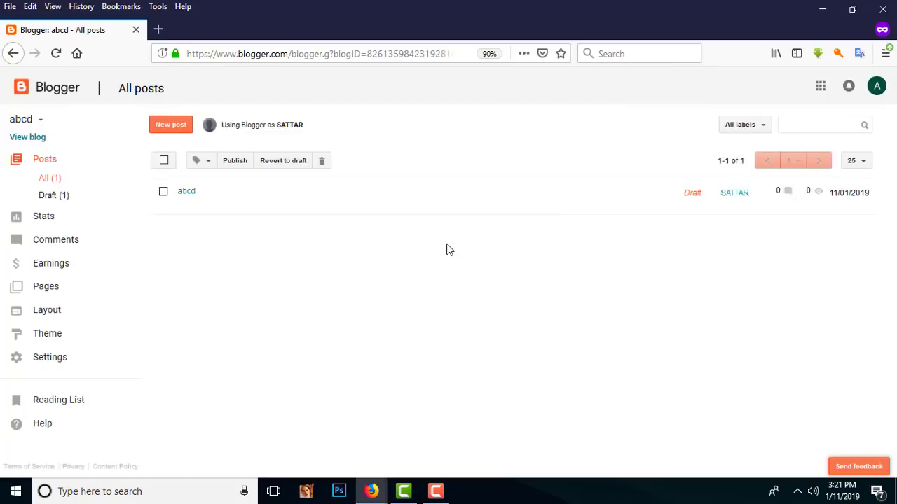
# View the live abcd blog to check its current appearance, and return to the list of posts.
pyautogui.moveTo(222, 211)
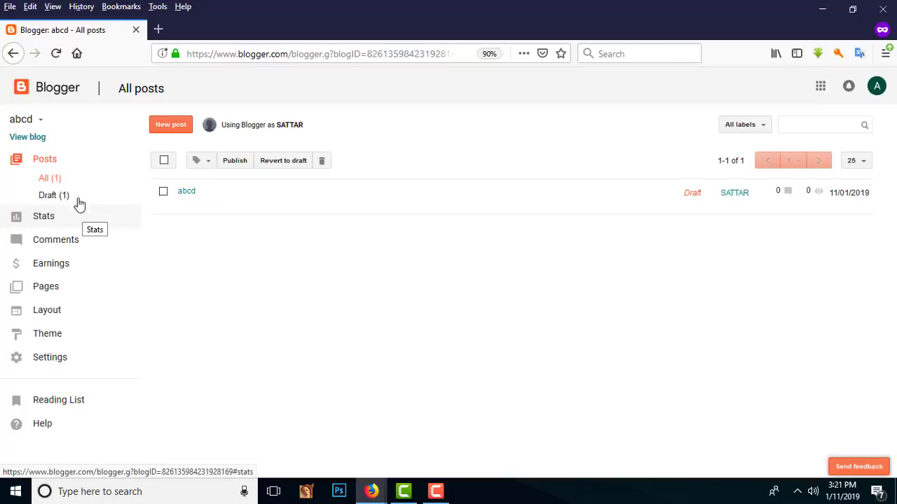
pyautogui.click(35, 139)
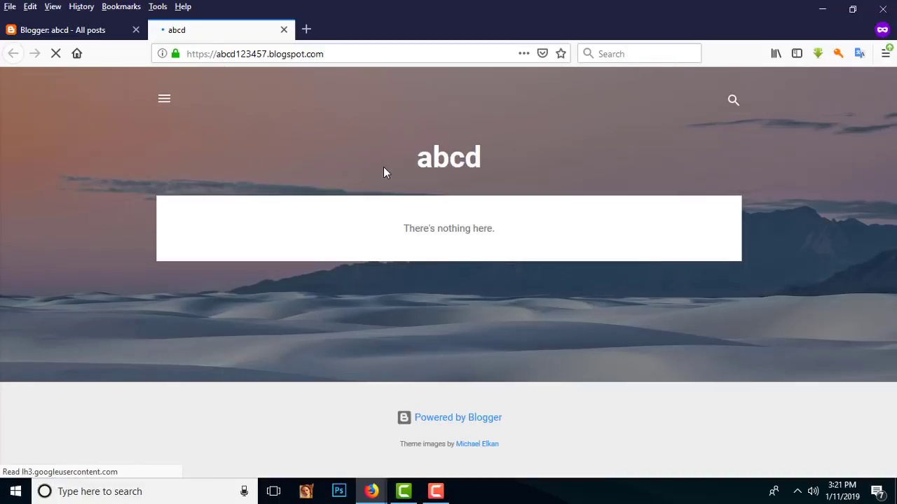
pyautogui.click(82, 34)
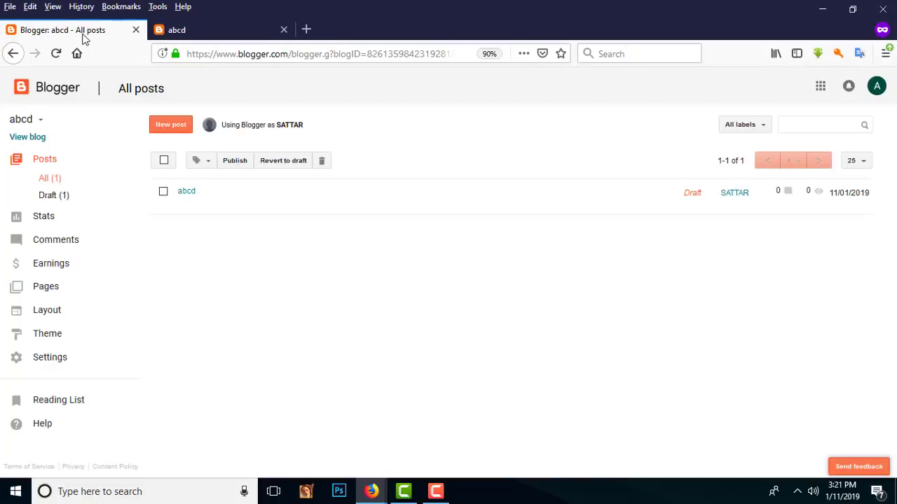
pyautogui.click(206, 28)
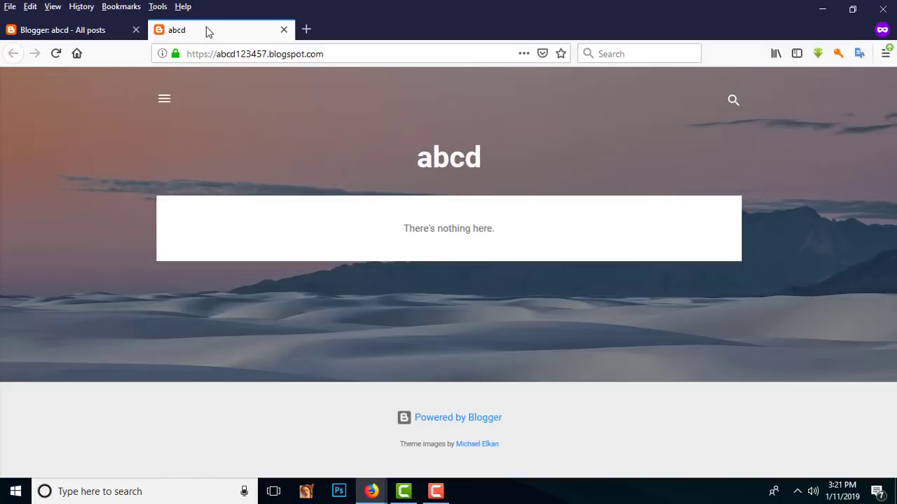
pyautogui.click(70, 32)
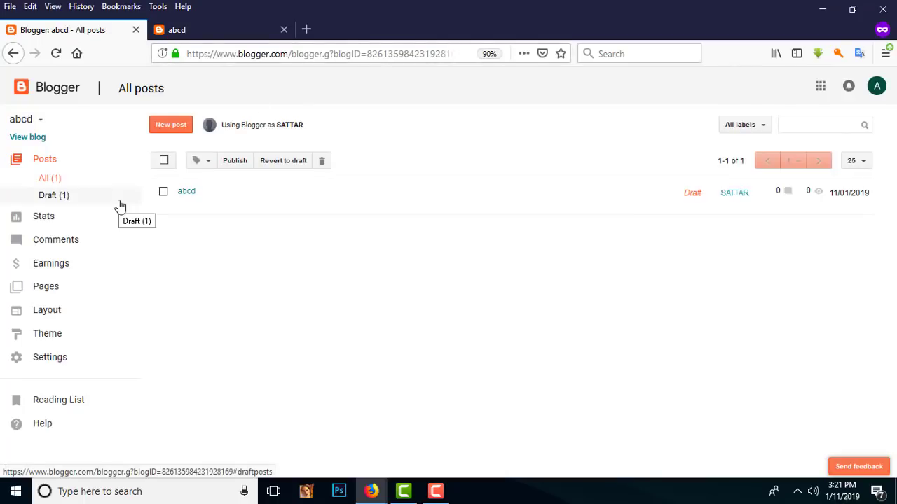
# Search the web for "freeblogspot template" in a new tab and open the Cleator template on gooyaabitemplates.com.
pyautogui.click(307, 30)
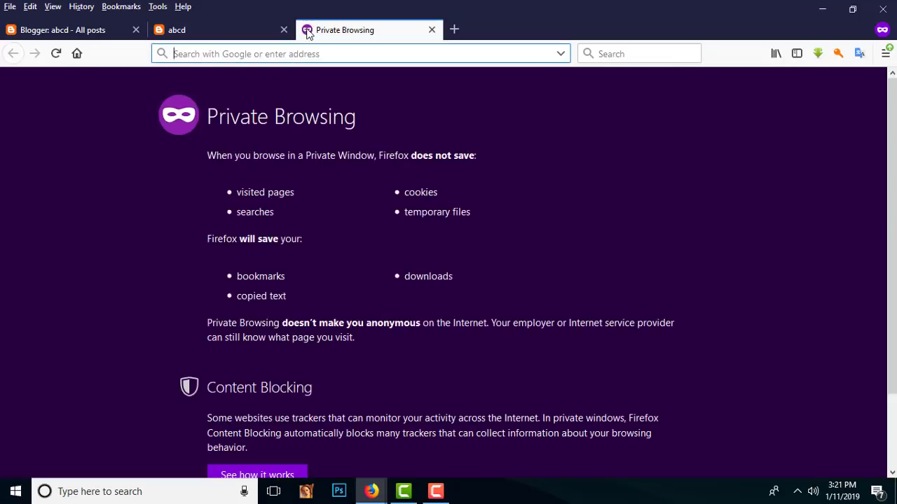
pyautogui.click(81, 35)
pyautogui.click(348, 32)
pyautogui.write('free')
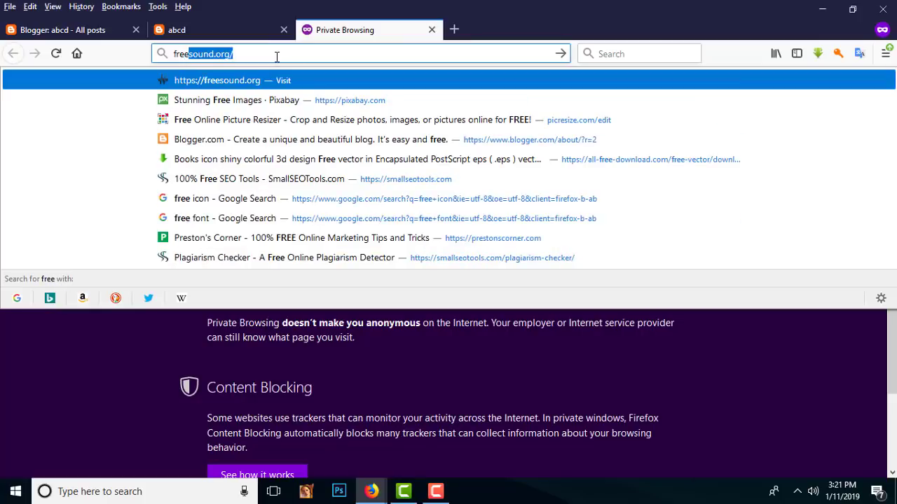
pyautogui.write('b')
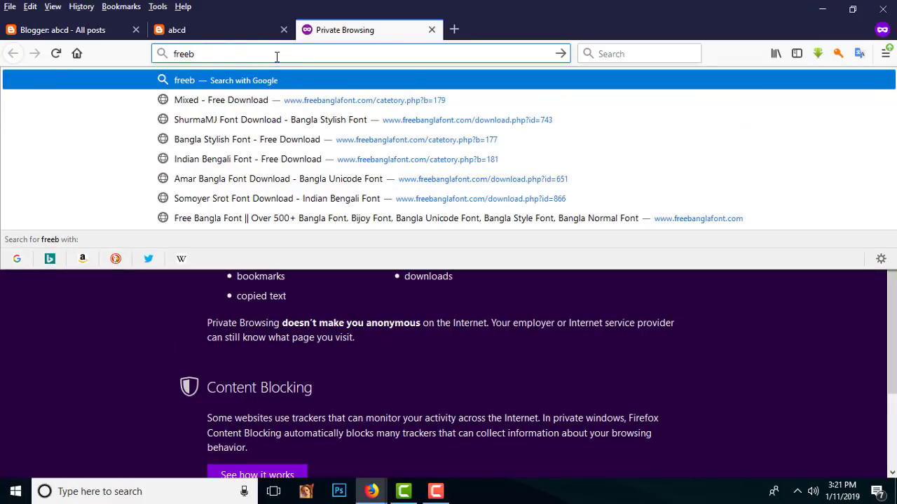
pyautogui.write('log')
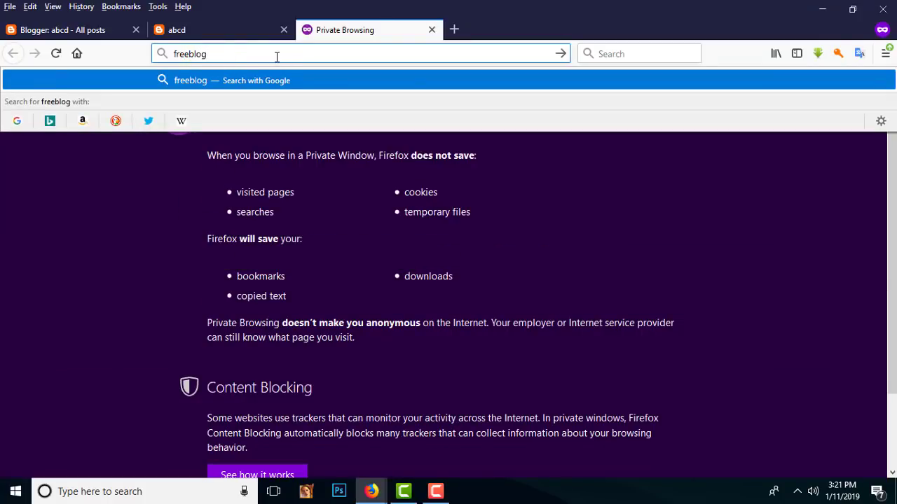
pyautogui.write('spo')
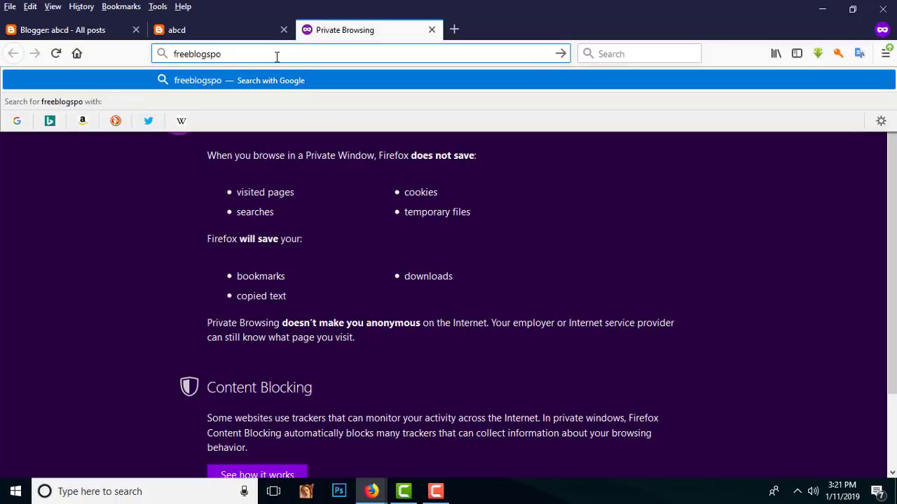
pyautogui.write('t te')
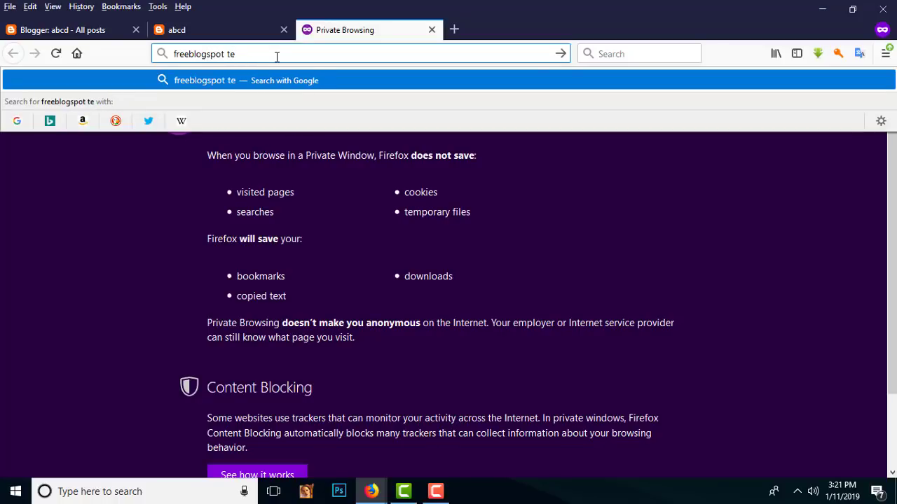
pyautogui.write('mplate')
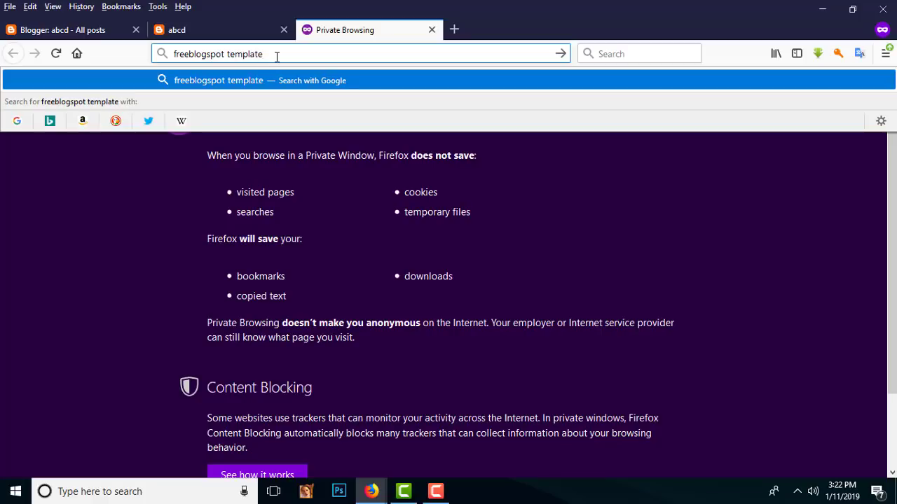
pyautogui.press('Return')
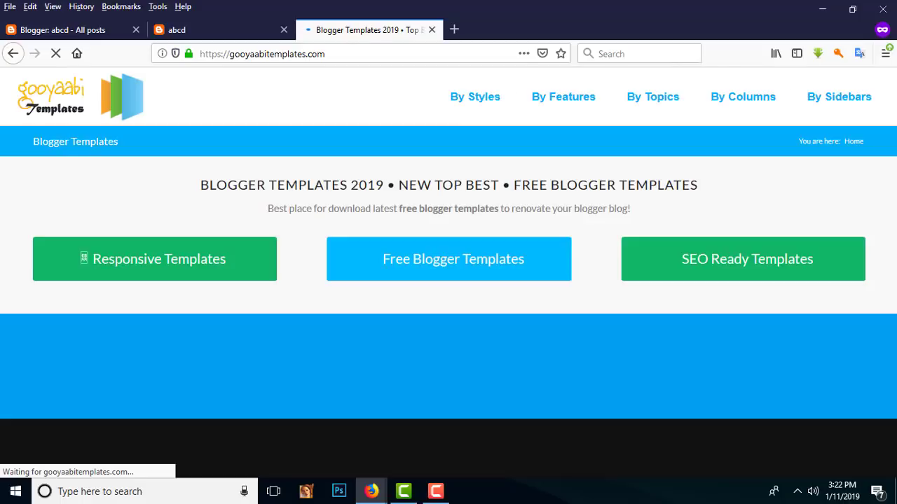
pyautogui.scroll(-5, 82, 258)
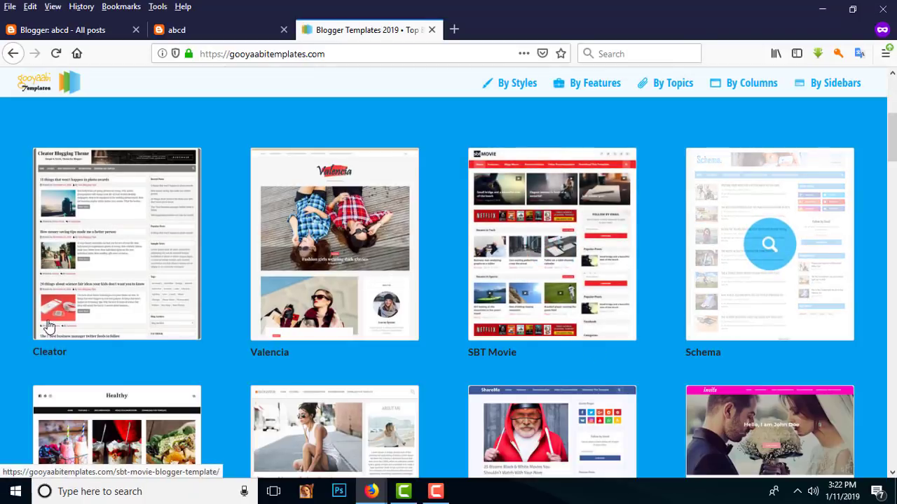
pyautogui.click(83, 302)
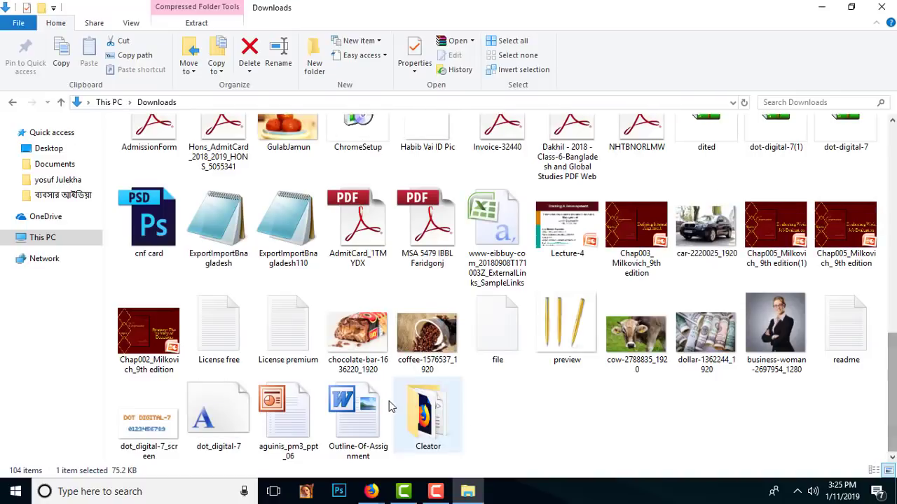
# Open the Cleator XML file from the Cleator folder in Downloads in Notepad, and copy all of its code.
pyautogui.doubleClick(426, 416)
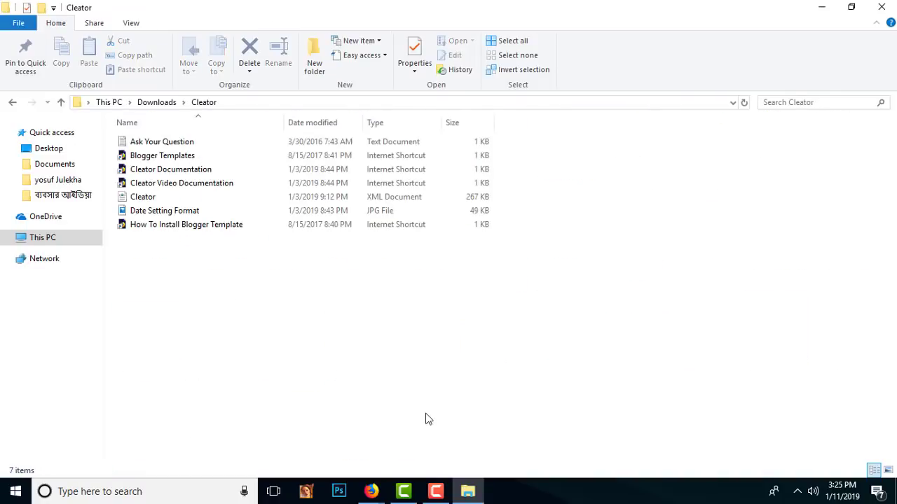
pyautogui.click(142, 199)
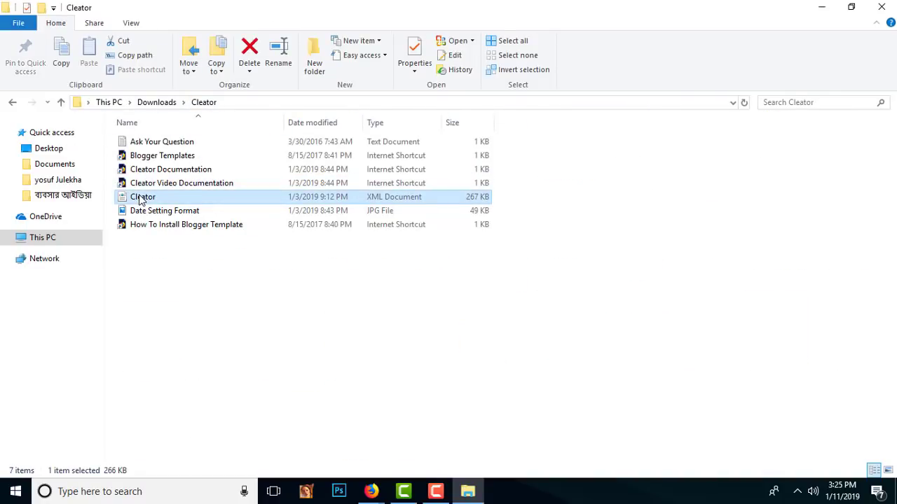
pyautogui.rightClick(198, 199)
pyautogui.click(225, 214)
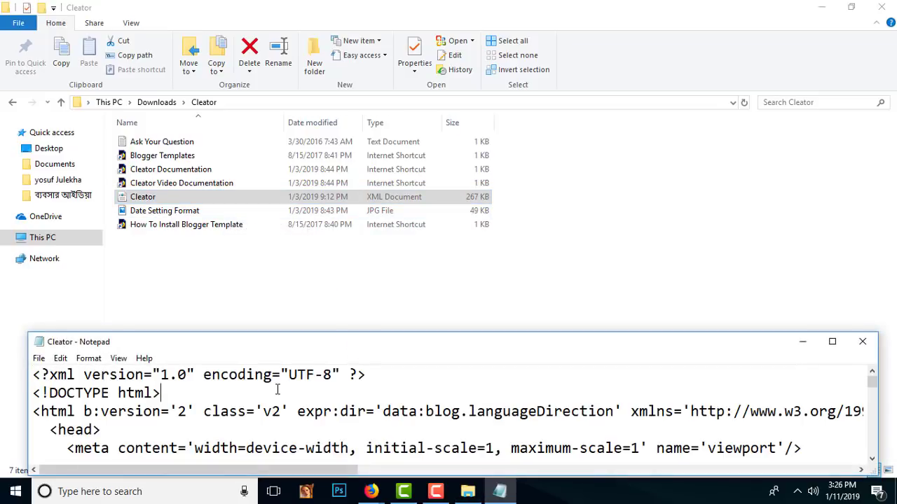
pyautogui.hotkey('ctrl', 'a')
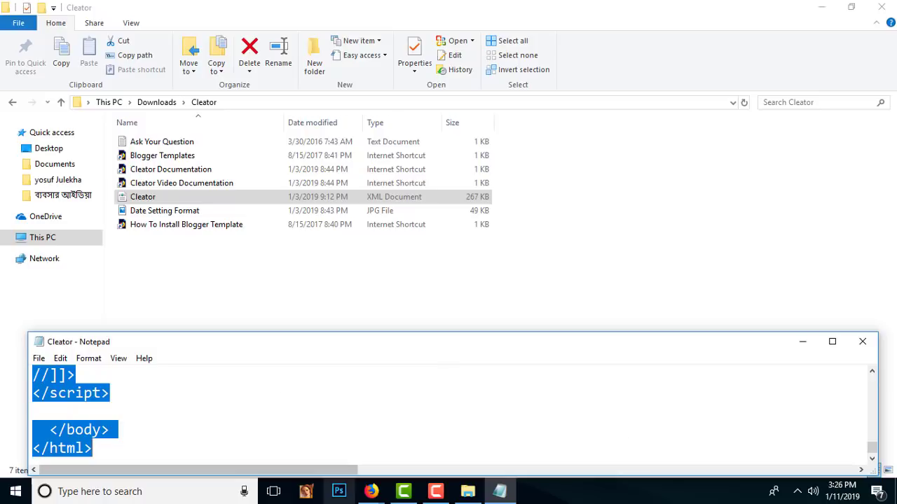
# Replace the abcd blog's entire theme HTML in Blogger with the copied Cleator code, save the theme and view the blog.
pyautogui.click(374, 493)
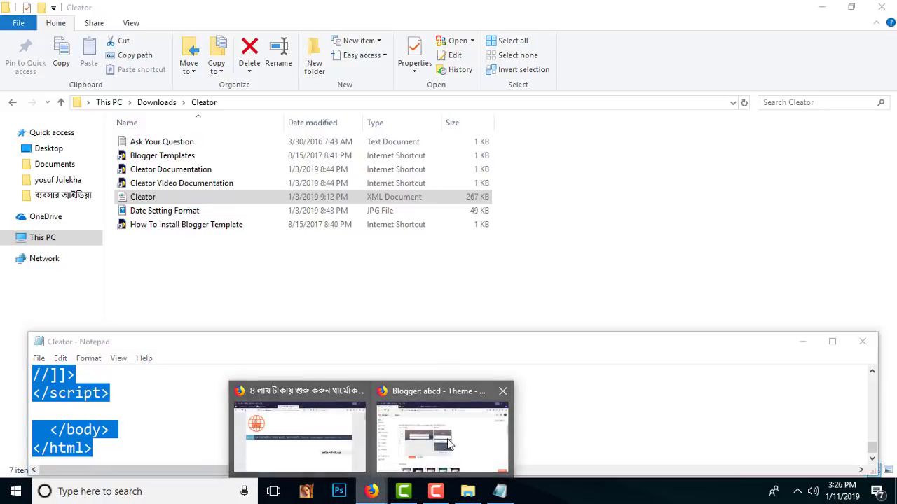
pyautogui.click(452, 444)
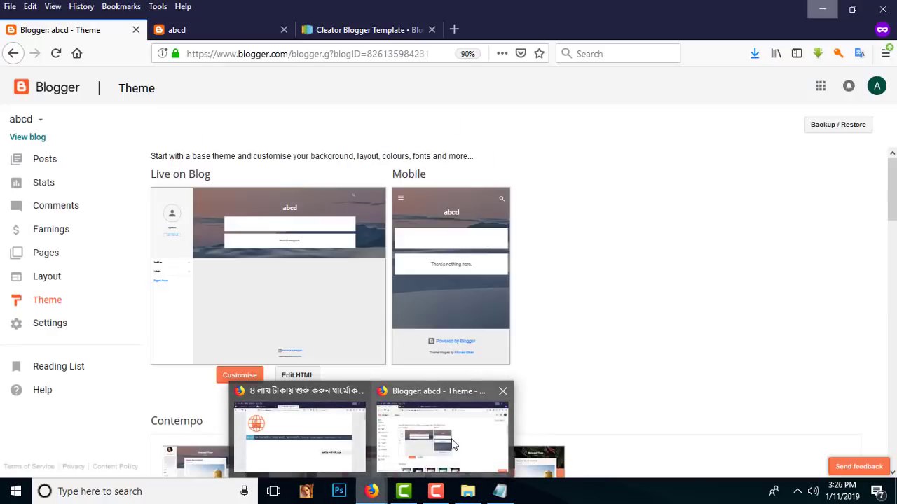
pyautogui.click(297, 377)
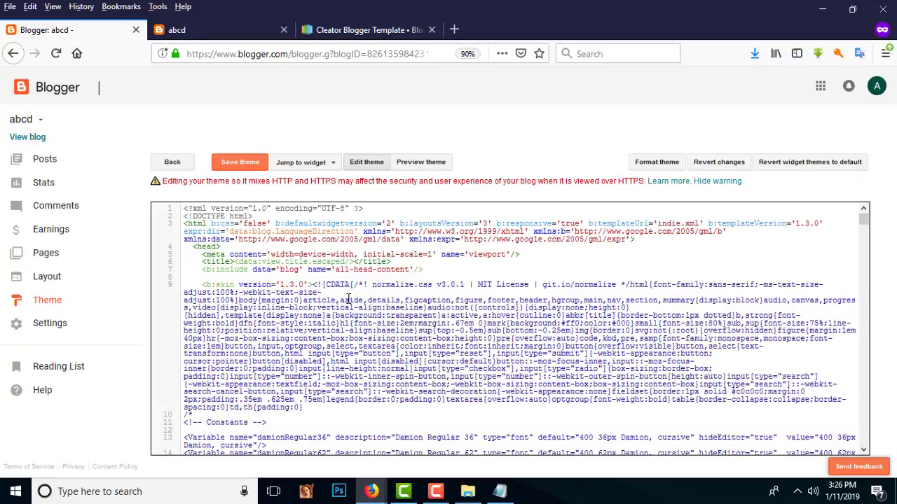
pyautogui.hotkey('ctrl', 'a')
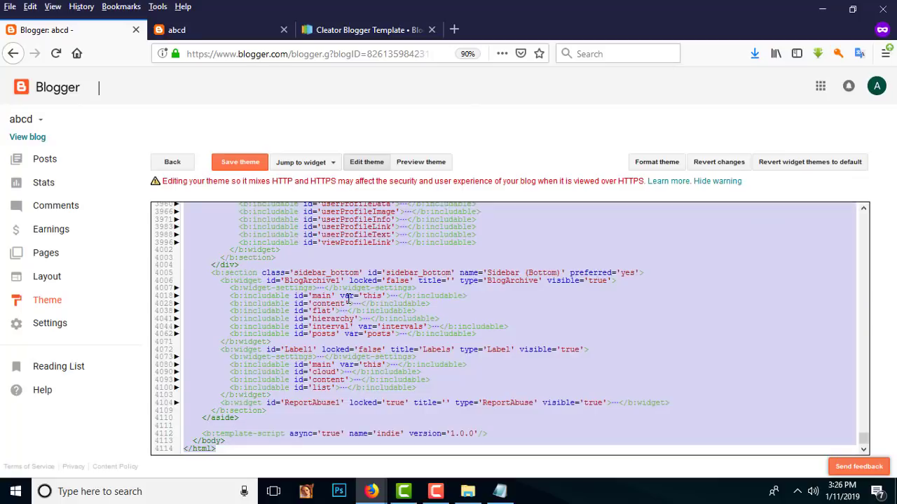
pyautogui.press('Delete')
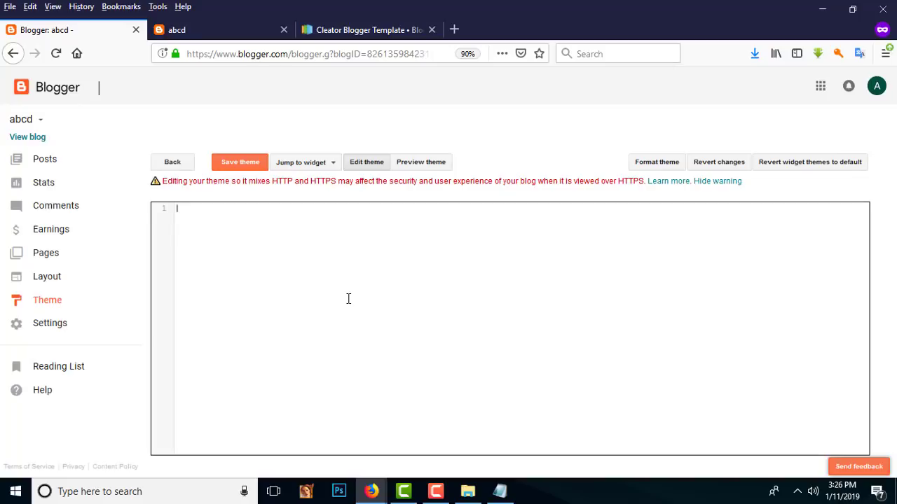
pyautogui.hotkey('ctrl', 'v')
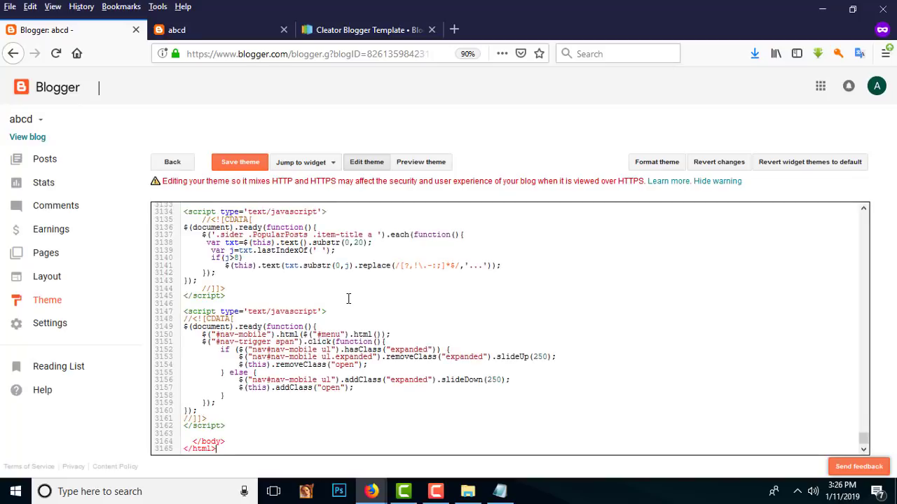
pyautogui.click(237, 164)
pyautogui.click(20, 140)
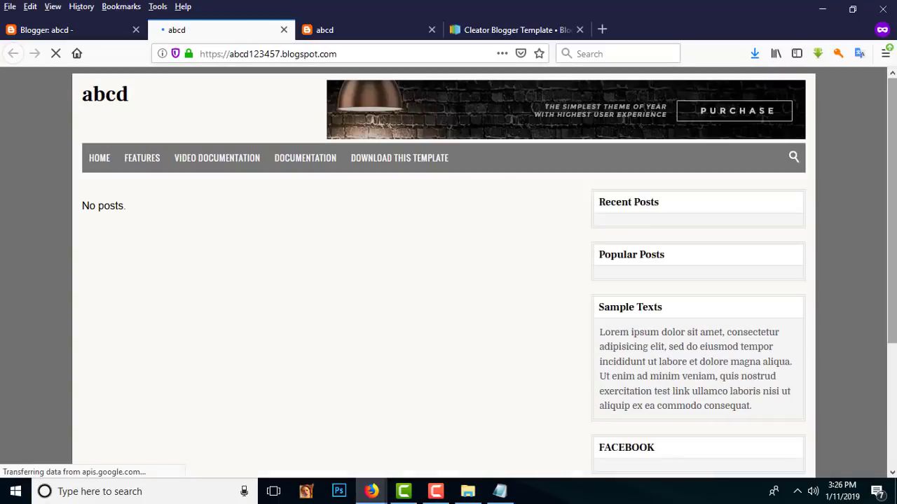
# Examine the abcd blog's new Cleator theme from header to footer, and compare it with the old theme in the earlier blog tab.
pyautogui.scroll(-3, 458, 187)
pyautogui.scroll(3, 449, 274)
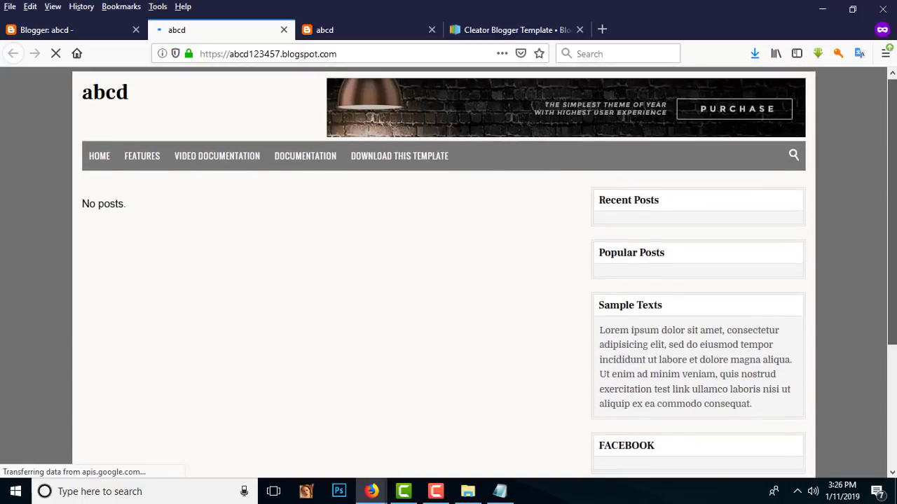
pyautogui.scroll(-1, 449, 273)
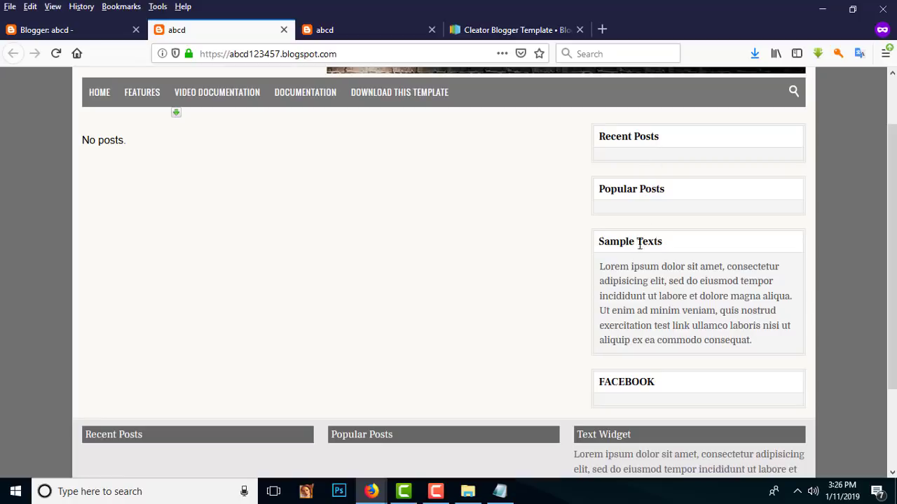
pyautogui.scroll(-3, 747, 324)
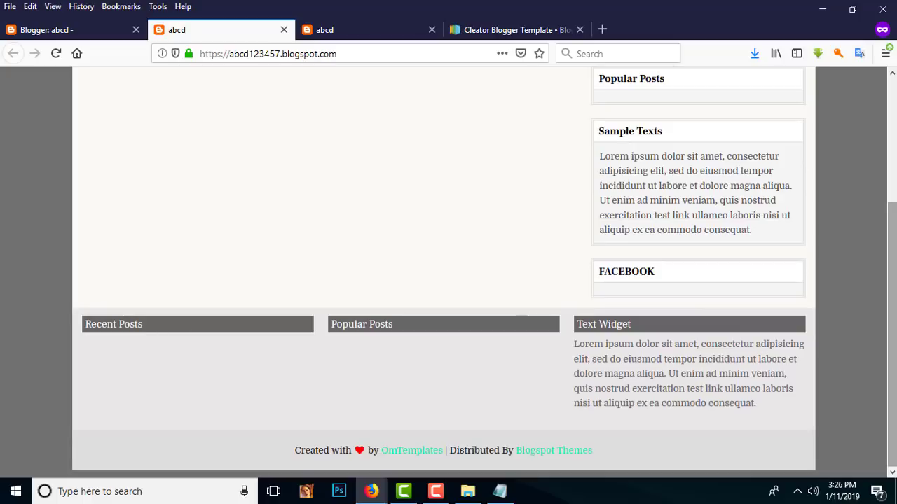
pyautogui.scroll(5, 449, 280)
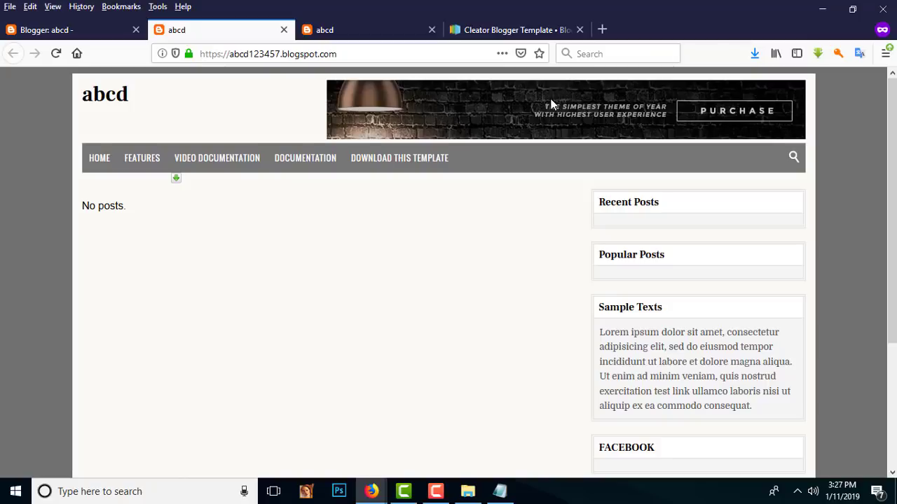
pyautogui.click(354, 29)
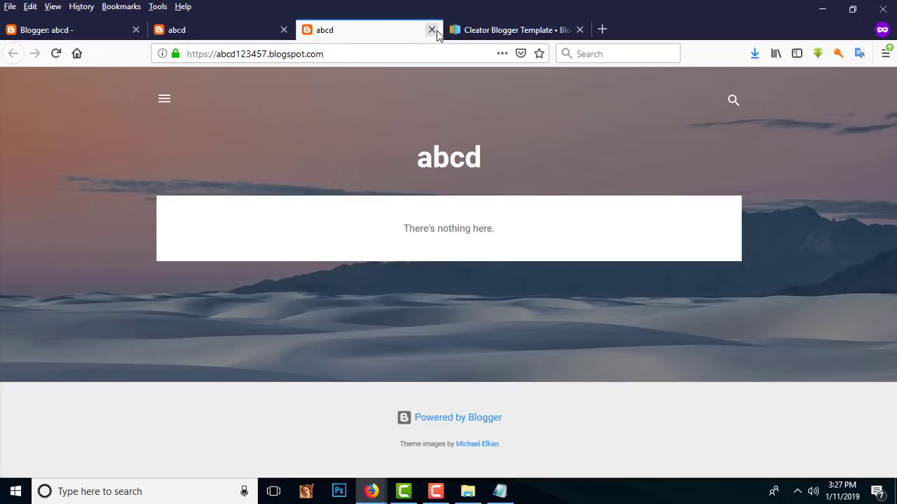
pyautogui.click(209, 26)
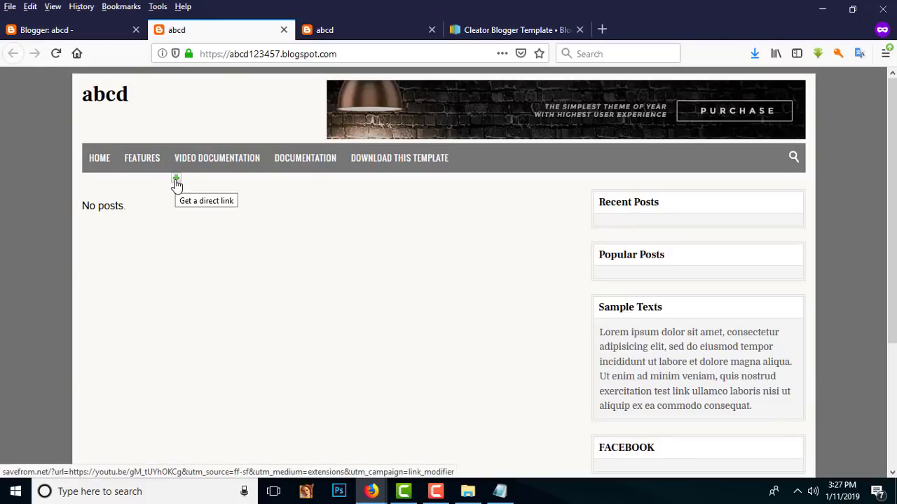
# Open the abcd draft from the blog's post list in Blogger and publish it.
pyautogui.click(86, 31)
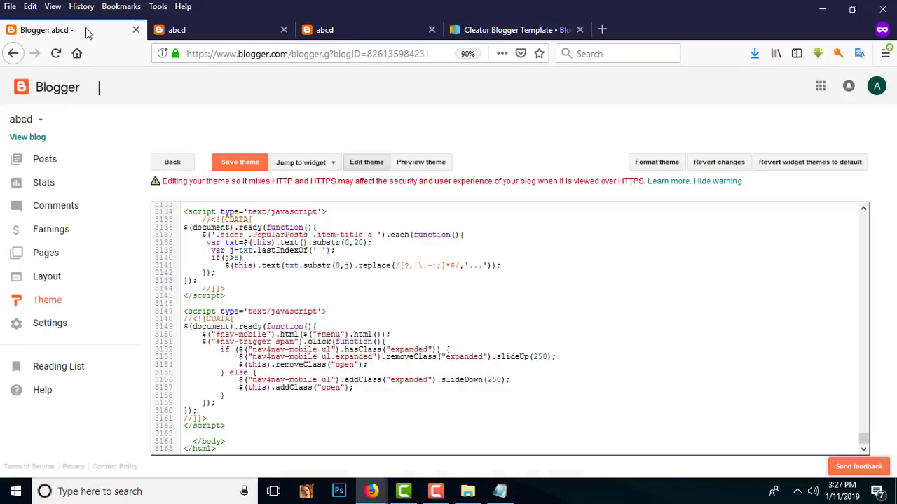
pyautogui.click(68, 160)
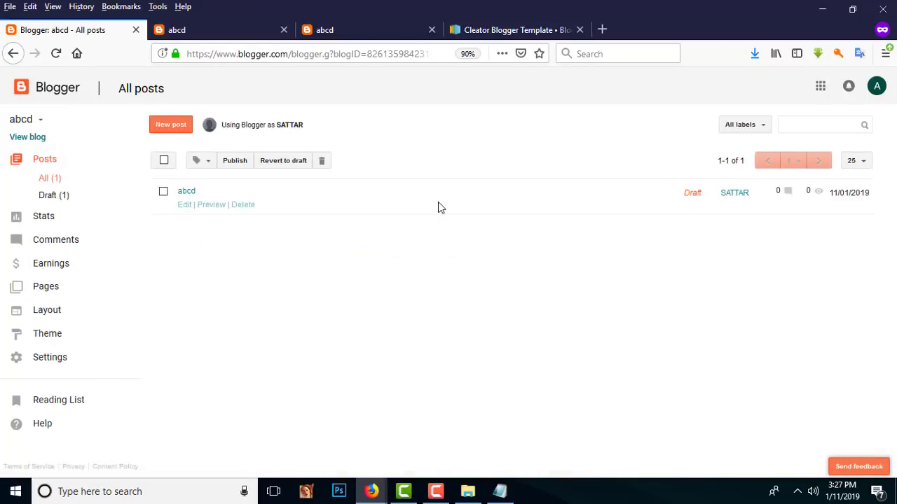
pyautogui.click(184, 204)
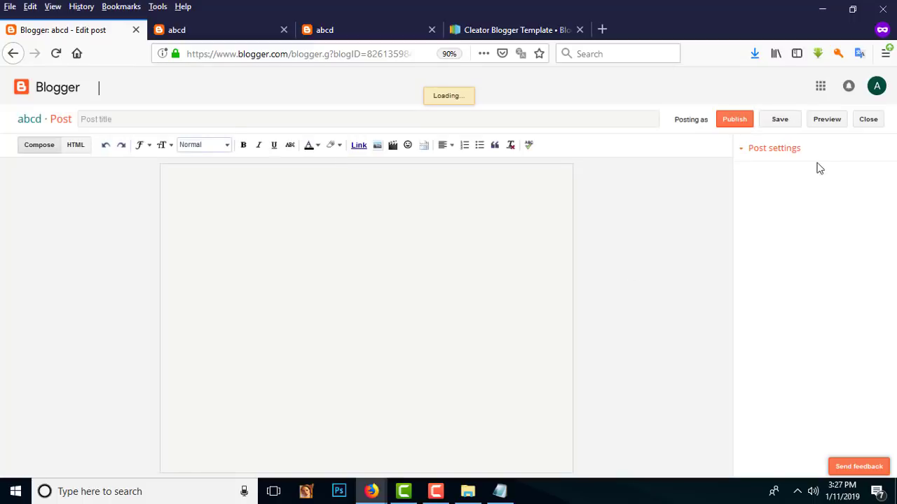
pyautogui.click(734, 121)
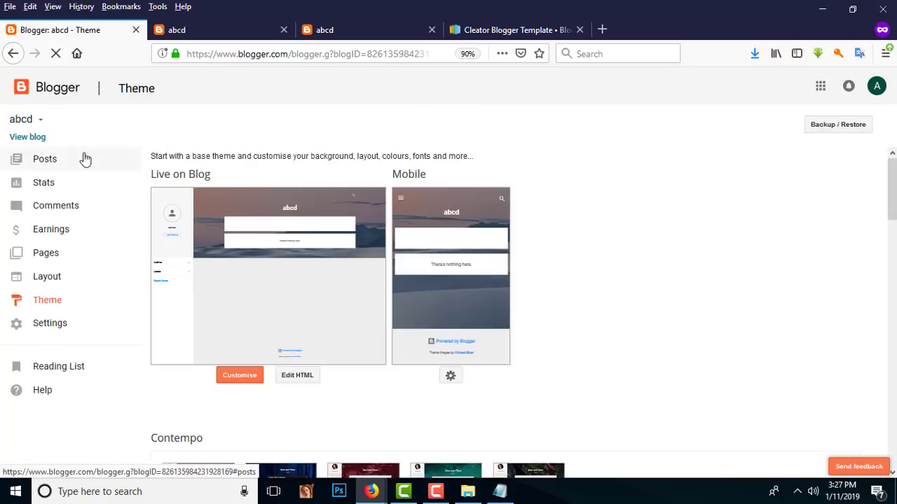
# View the live abcd blog with its published post, and close the two older blog tabs.
pyautogui.click(28, 138)
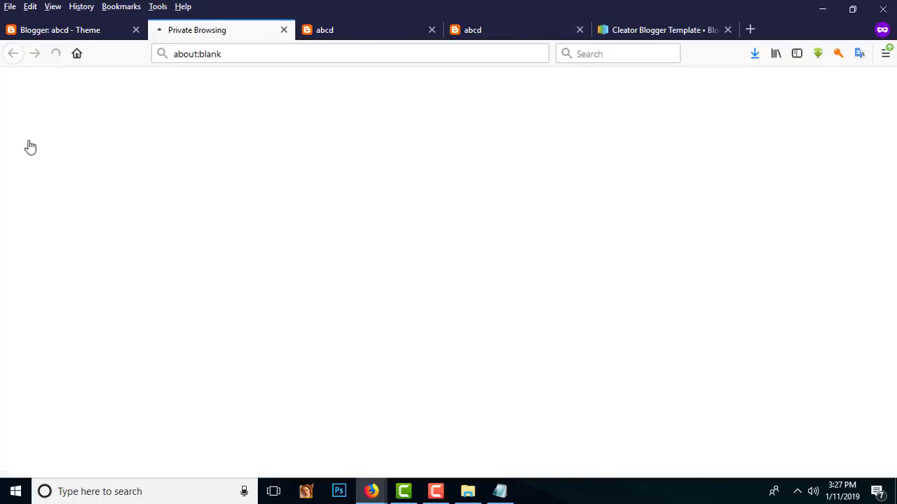
pyautogui.click(432, 30)
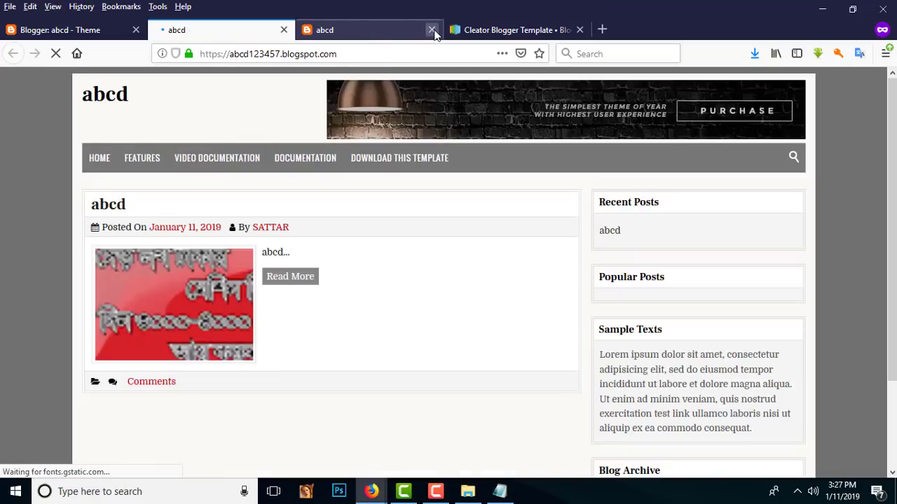
pyautogui.click(432, 30)
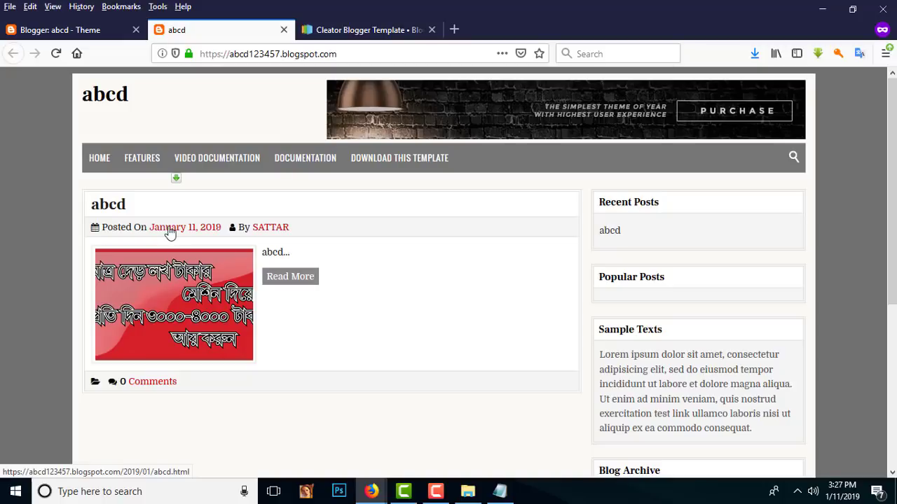
pyautogui.click(249, 231)
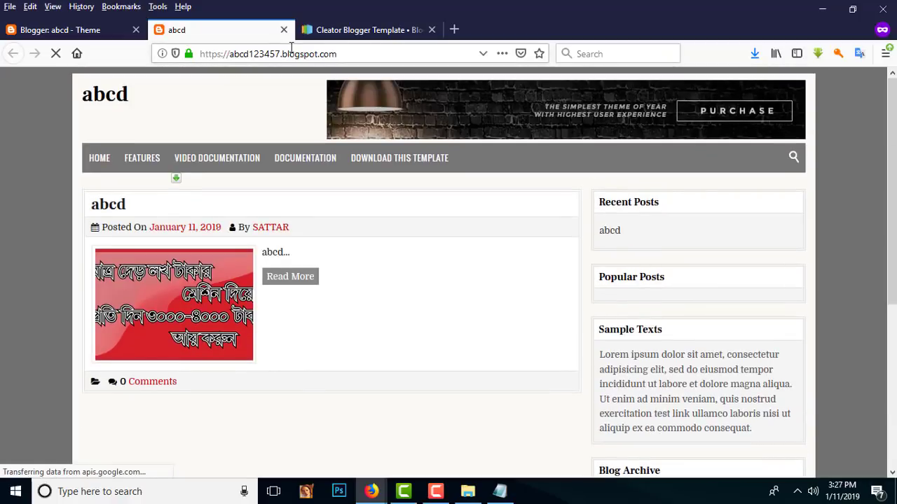
# Return to the Blogger dashboard and open the abcd blog's Earnings page to check its AdSense eligibility.
pyautogui.click(47, 30)
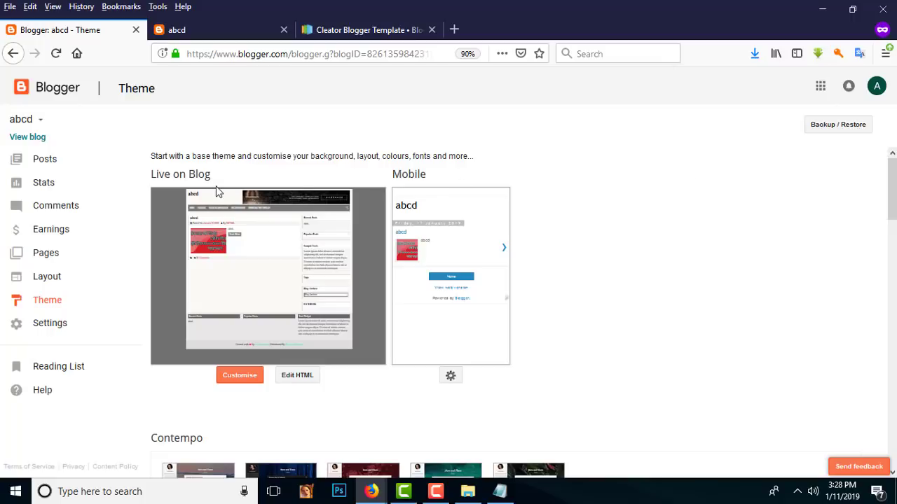
pyautogui.click(50, 235)
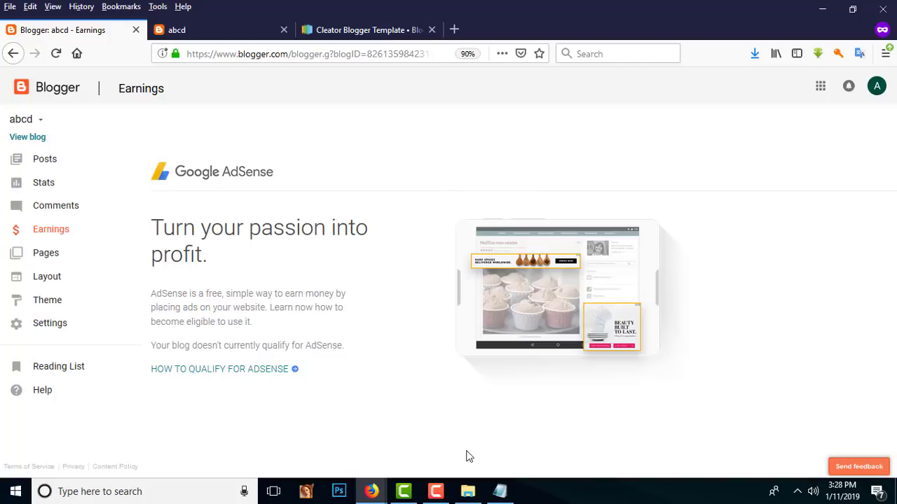
# Switch to the other Firefox window and examine the ads and post layout on the eibbuy.com home page.
pyautogui.moveTo(371, 491)
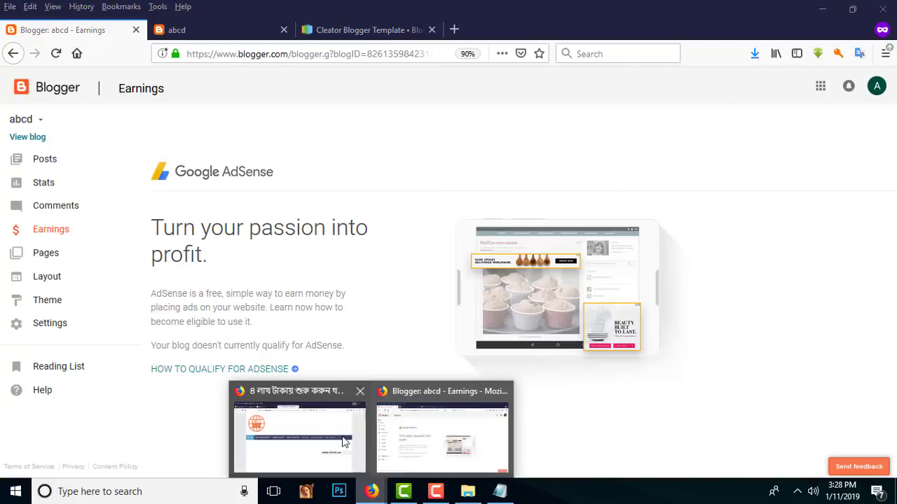
pyautogui.click(320, 420)
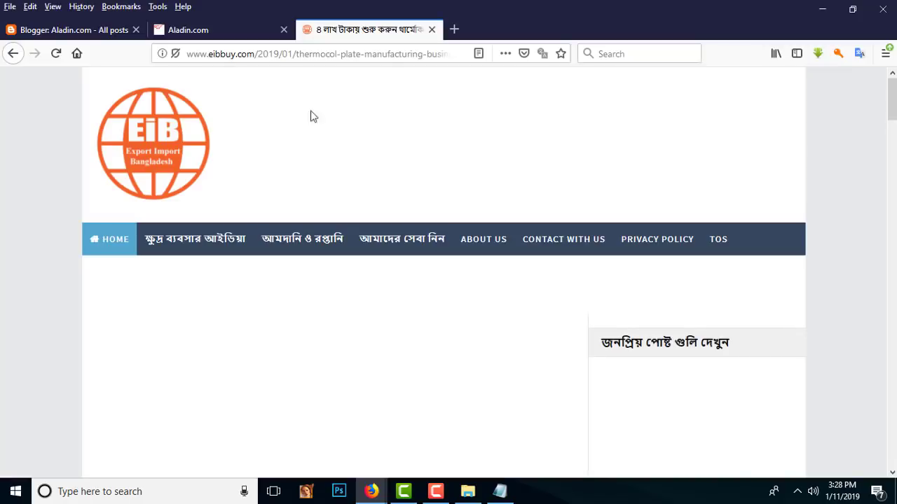
pyautogui.click(120, 134)
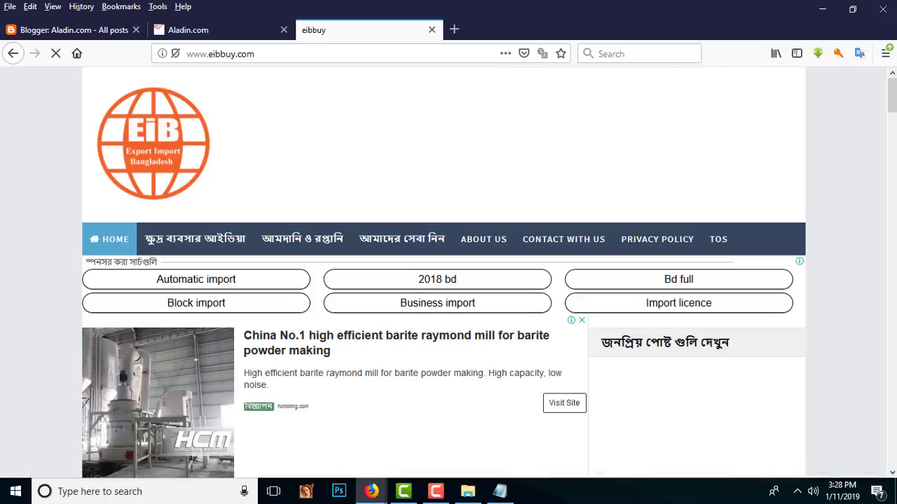
pyautogui.moveTo(894, 91)
pyautogui.mouseDown()
pyautogui.moveTo(894, 111)
pyautogui.moveTo(894, 86)
pyautogui.mouseUp()
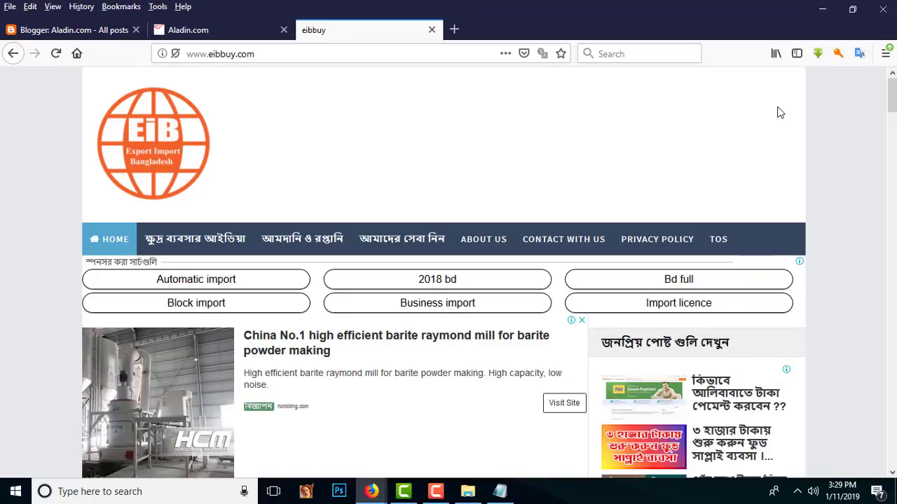
pyautogui.scroll(-3, 443, 273)
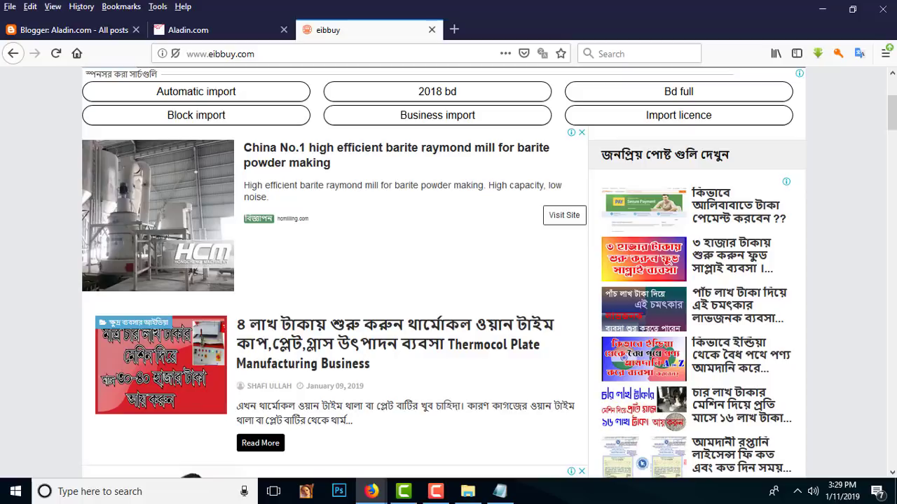
pyautogui.moveTo(892, 107); pyautogui.dragTo(893, 88)
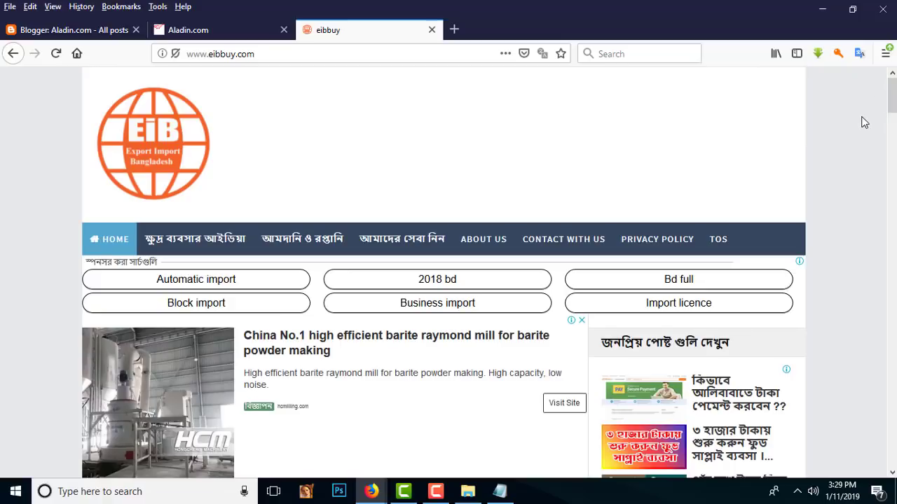